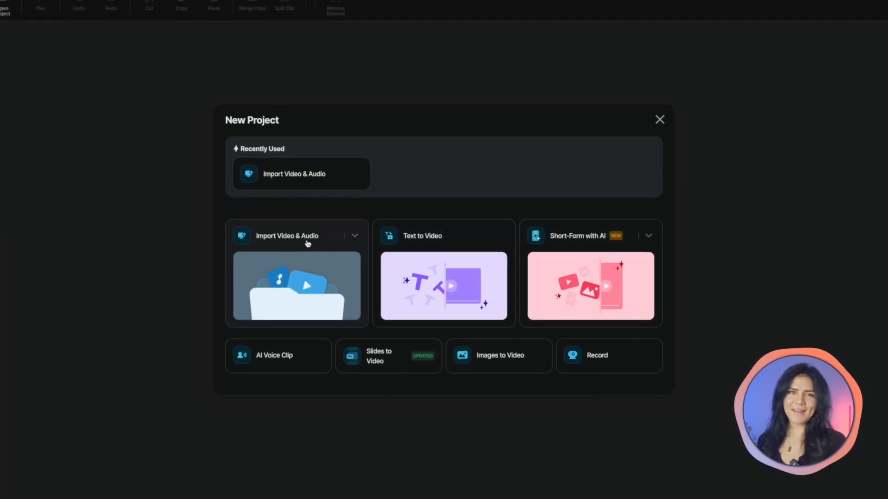
Import the video P1120028.MP4 into a new project with English (United States) speech transcription.
{"action": "left_click", "coordinate": [304, 243]}
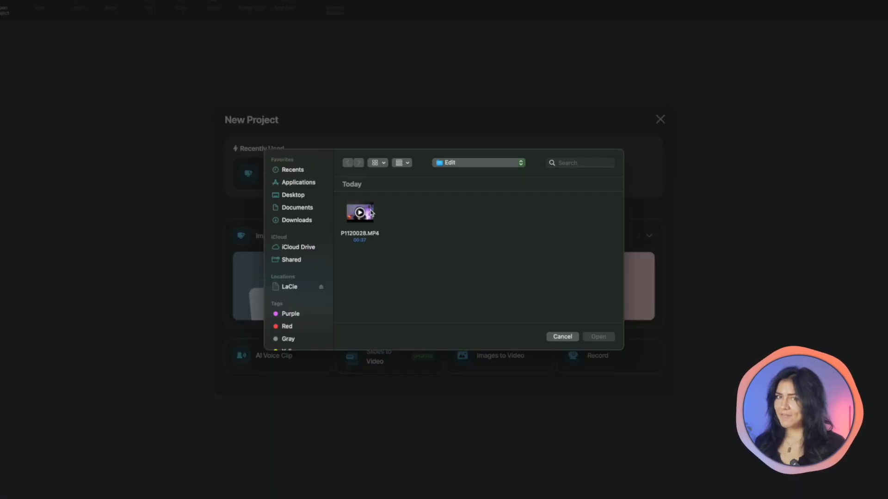
{"action": "left_click", "coordinate": [601, 337]}
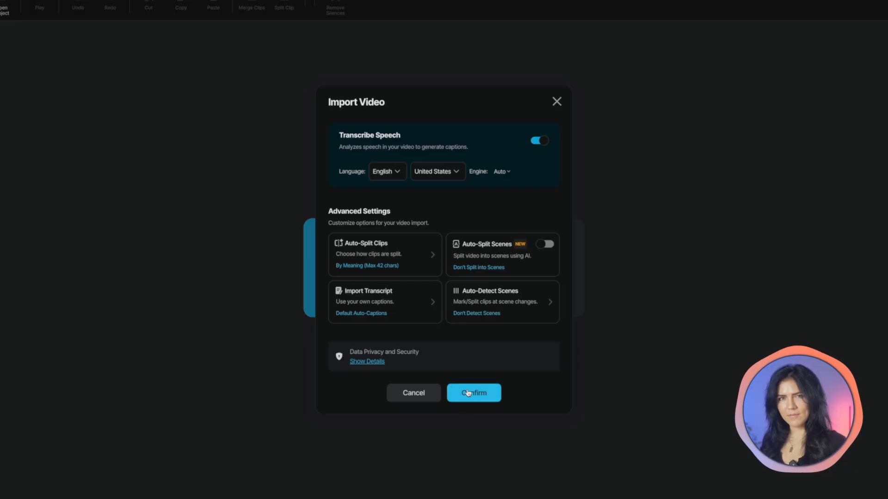
{"action": "left_click", "coordinate": [468, 393]}
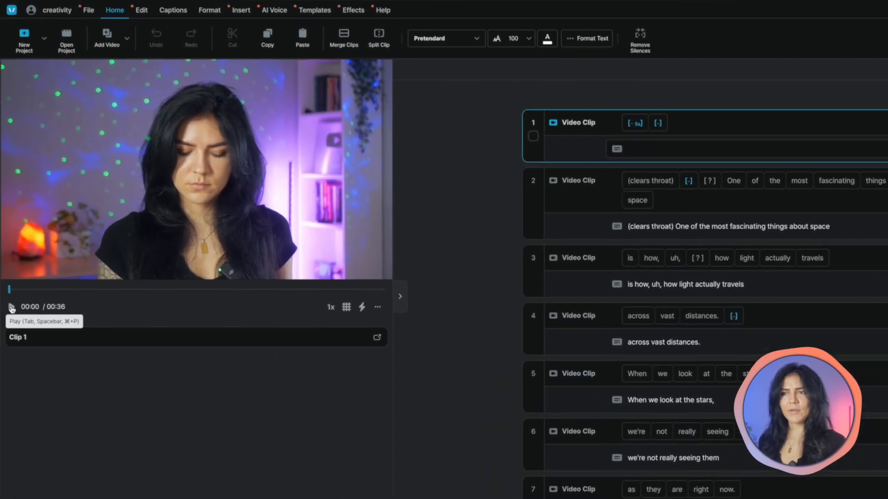
Play the opening of the imported video and review the transcript clips for filler words and silences.
{"action": "left_click", "coordinate": [5, 254]}
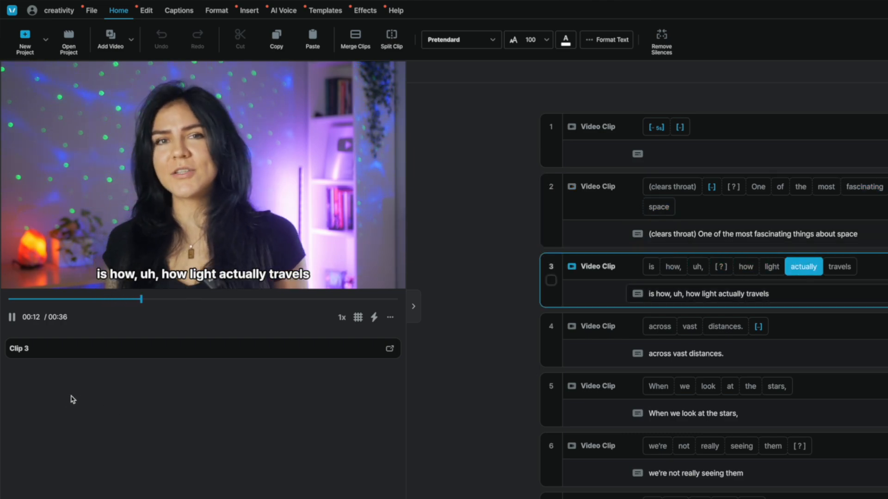
{"action": "left_click", "coordinate": [12, 318]}
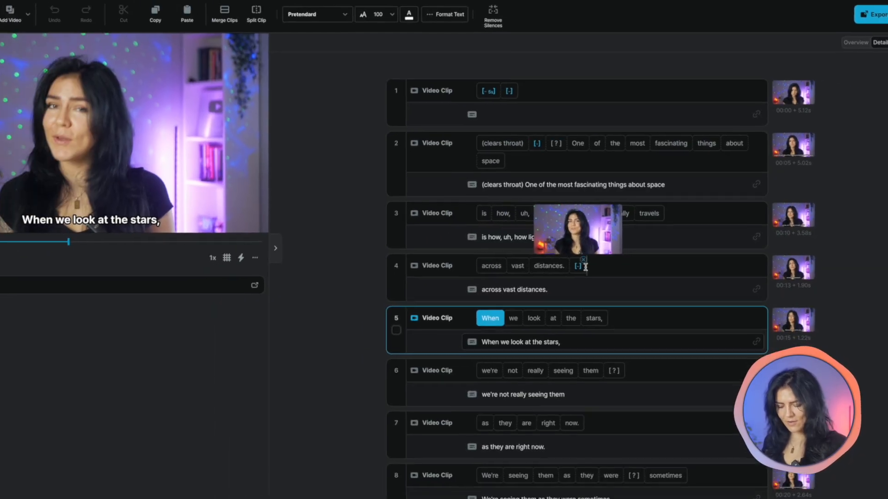
{"action": "scroll", "coordinate": [600, 258], "scroll_direction": "down", "scroll_amount": 5}
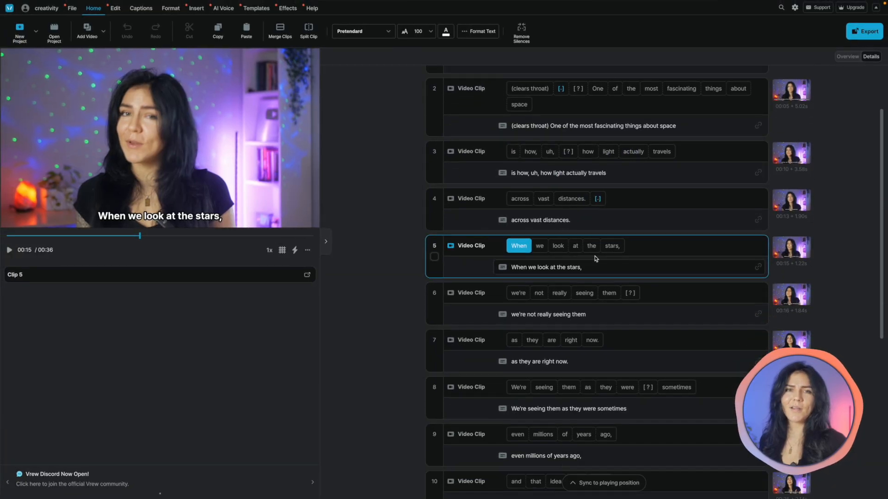
{"action": "scroll", "coordinate": [596, 258], "scroll_direction": "down", "scroll_amount": 5}
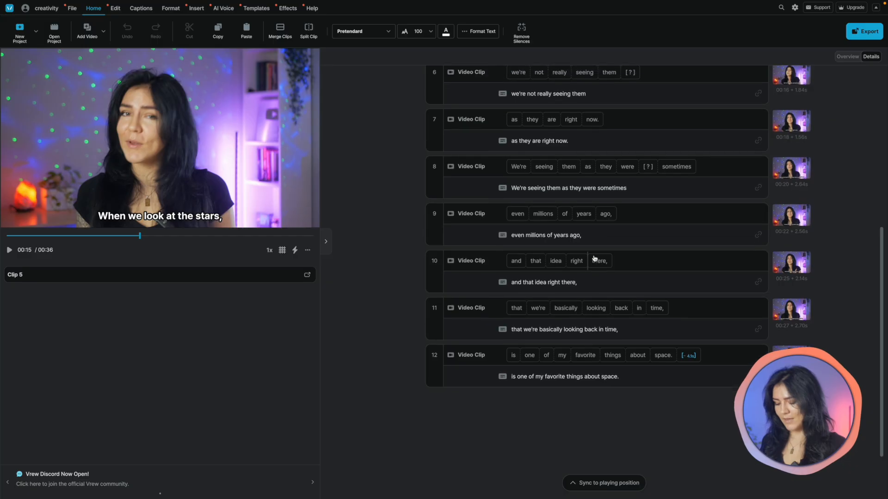
{"action": "scroll", "coordinate": [595, 258], "scroll_direction": "up", "scroll_amount": 6}
{"action": "scroll", "coordinate": [594, 255], "scroll_direction": "up", "scroll_amount": 4}
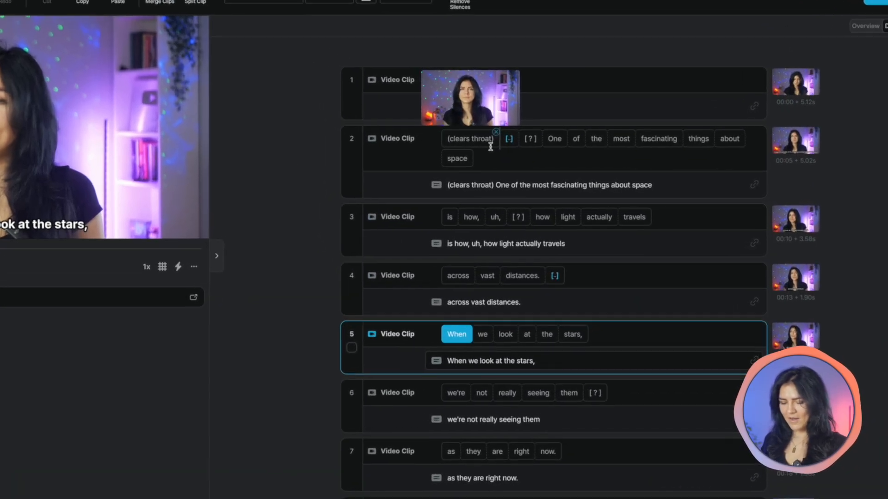
Delete the filler word "uh," from clip 3 and both silent segments from clip 1.
{"action": "left_click", "coordinate": [498, 216]}
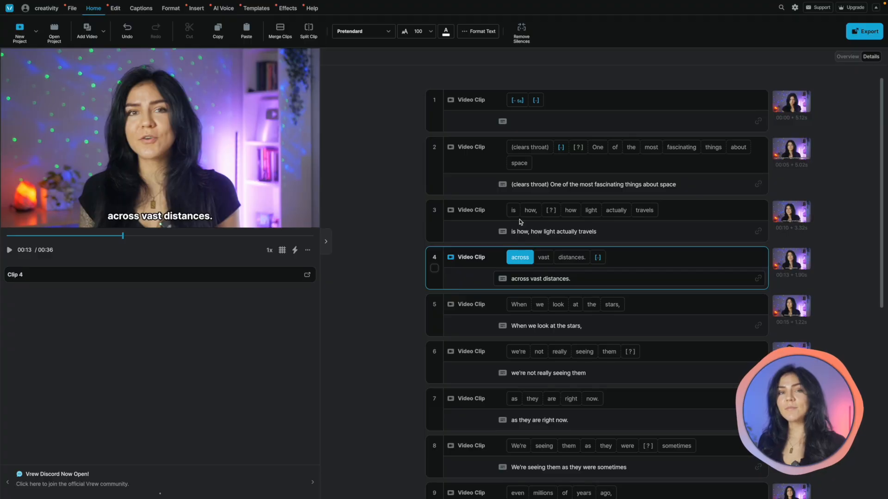
{"action": "left_click", "coordinate": [525, 95]}
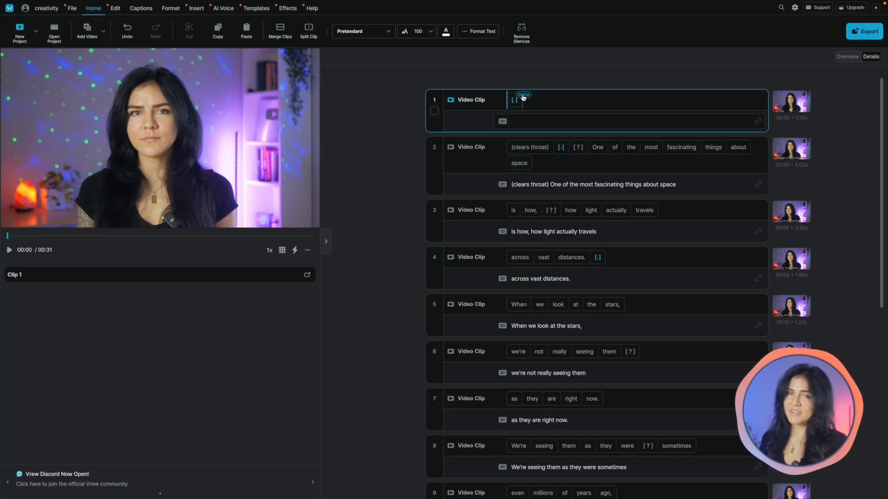
{"action": "left_click", "coordinate": [520, 94]}
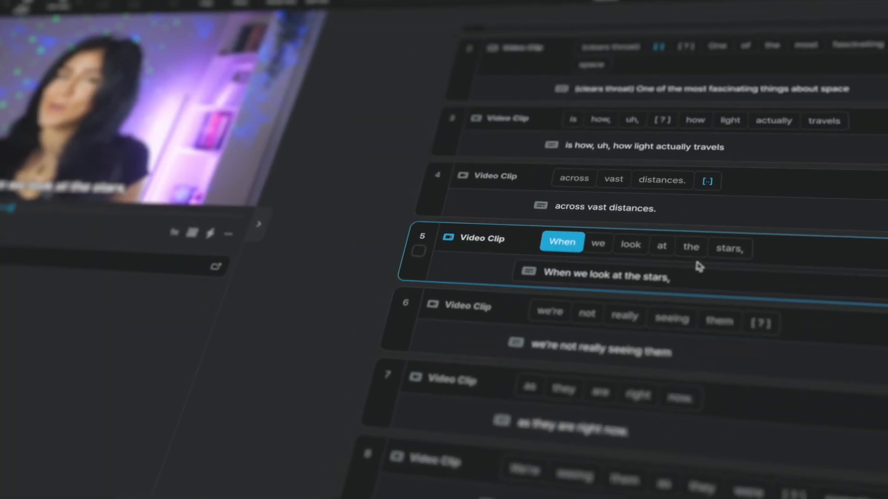
Set the project's aspect ratio to Shorts (9:16) and resize the video to fill the frame.
{"action": "mouse_move", "coordinate": [670, 180]}
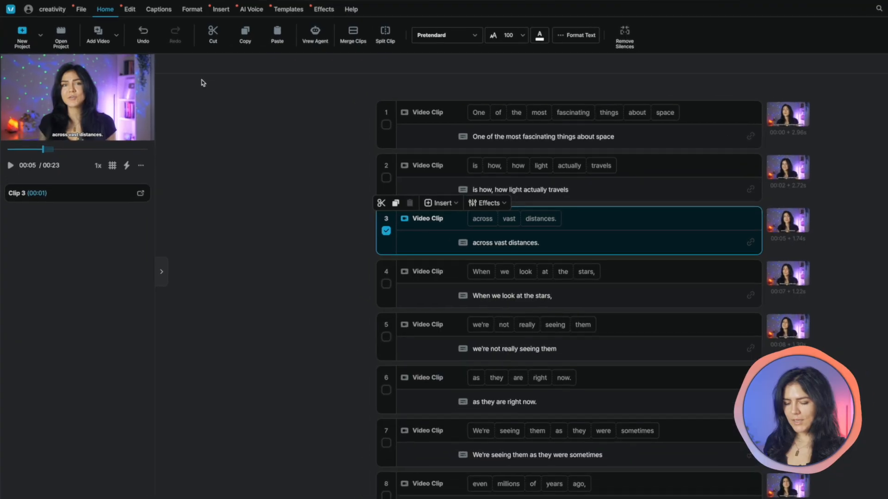
{"action": "left_click", "coordinate": [91, 14]}
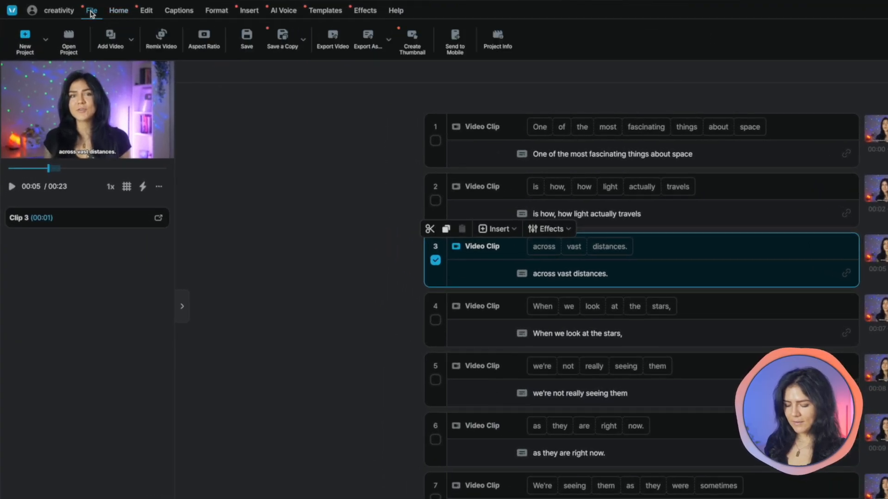
{"action": "left_click", "coordinate": [200, 44]}
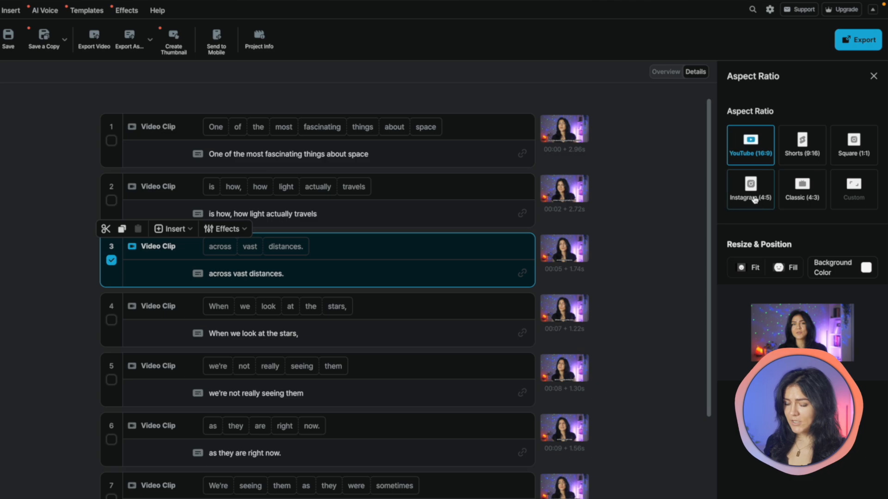
{"action": "left_click", "coordinate": [807, 147]}
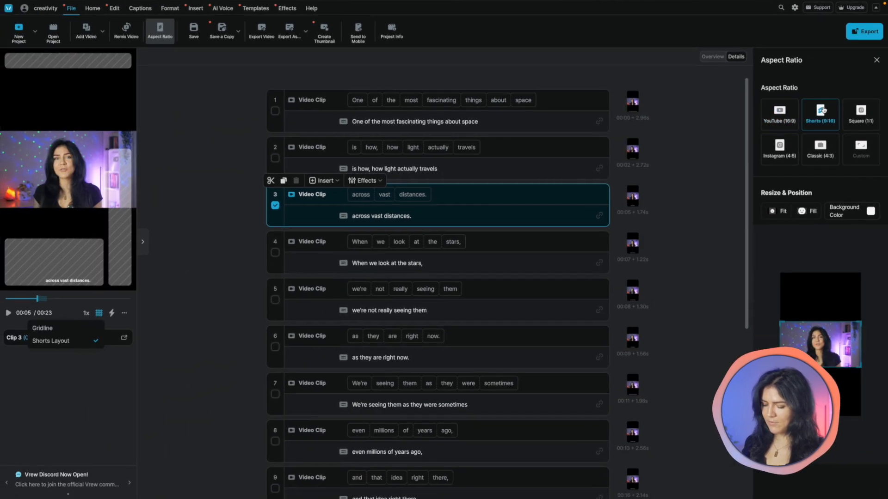
{"action": "left_click", "coordinate": [809, 212]}
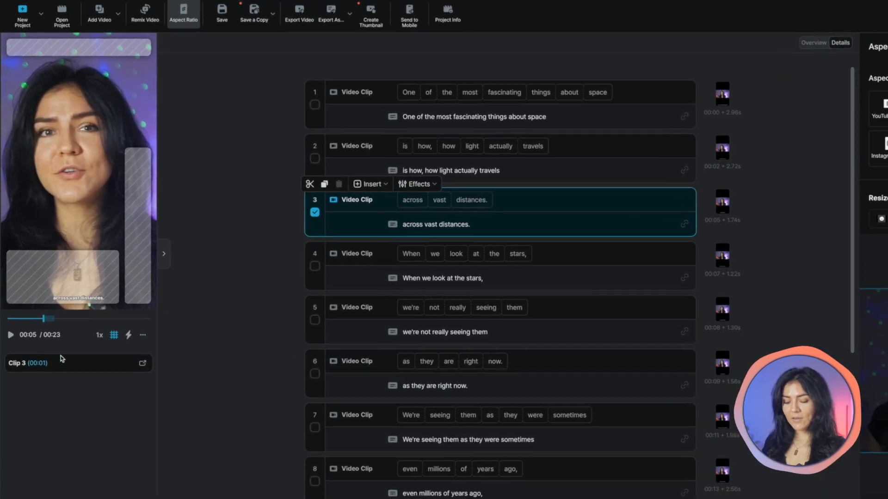
Switch the Shorts Layout overlay on the preview off and back on.
{"action": "left_click", "coordinate": [113, 335]}
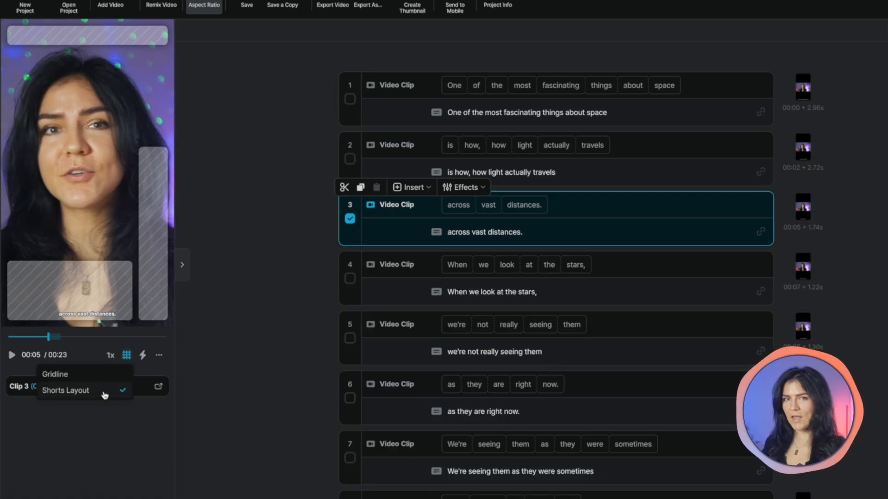
{"action": "left_click", "coordinate": [105, 395]}
{"action": "left_click", "coordinate": [127, 357]}
{"action": "left_click", "coordinate": [128, 361]}
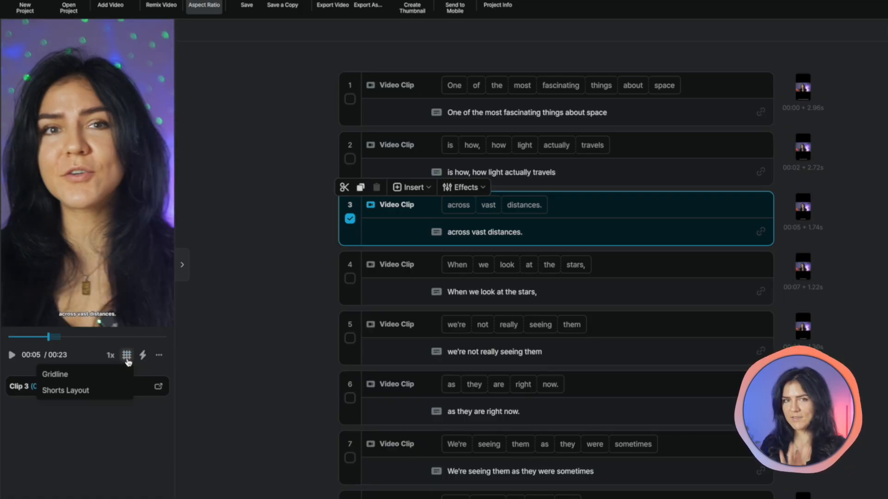
{"action": "left_click", "coordinate": [98, 396]}
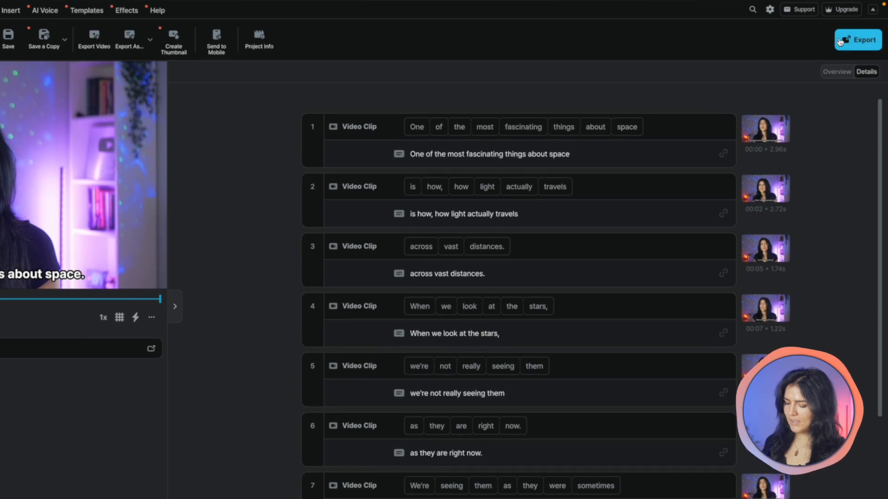
Choose to export the edited project as an MP4 video.
{"action": "left_click", "coordinate": [859, 43]}
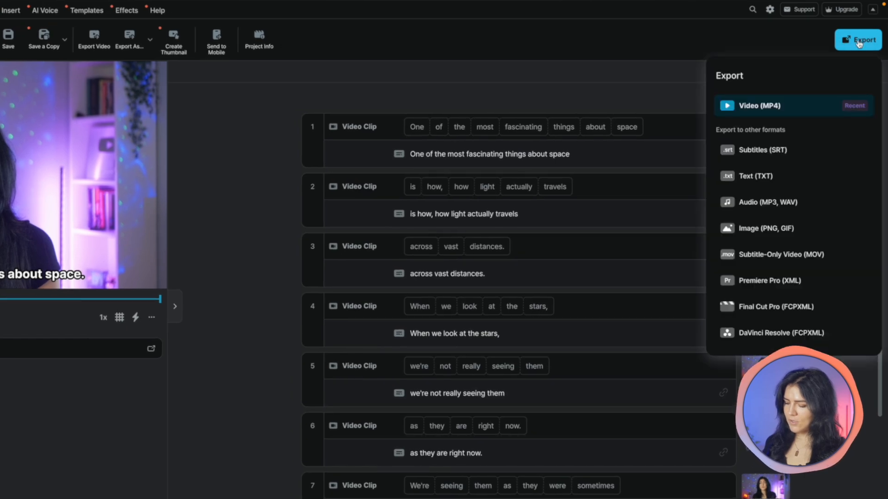
{"action": "left_click", "coordinate": [759, 107]}
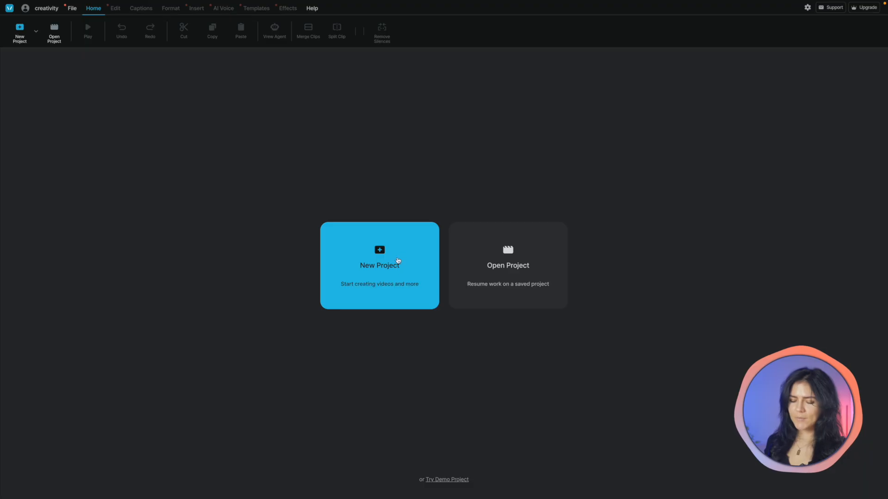
Start a new Short-Form with AI project and import the clips 1.mp4 to 5.mp4 from the computer.
{"action": "left_click", "coordinate": [398, 260]}
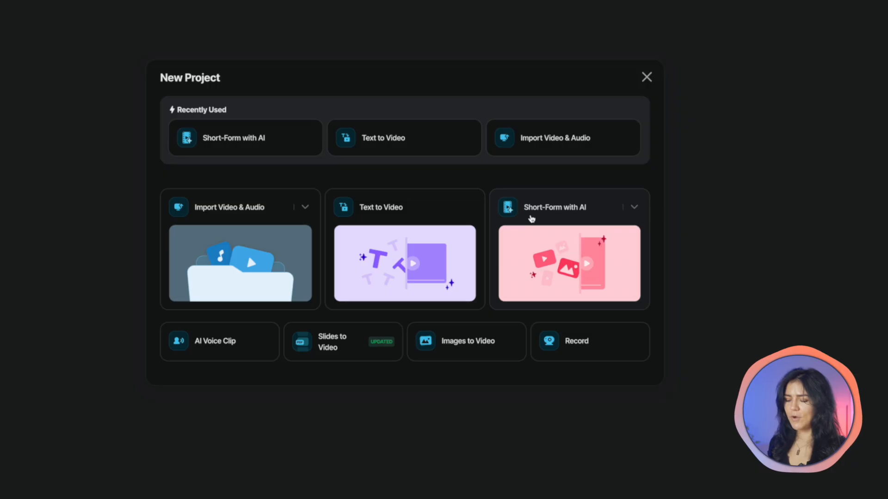
{"action": "left_click", "coordinate": [531, 218]}
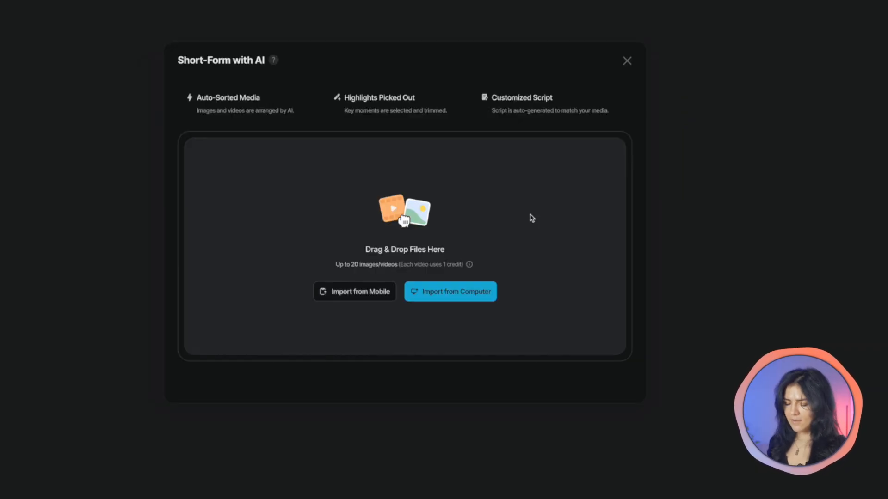
{"action": "left_click", "coordinate": [450, 300]}
{"action": "key", "text": "super+a"}
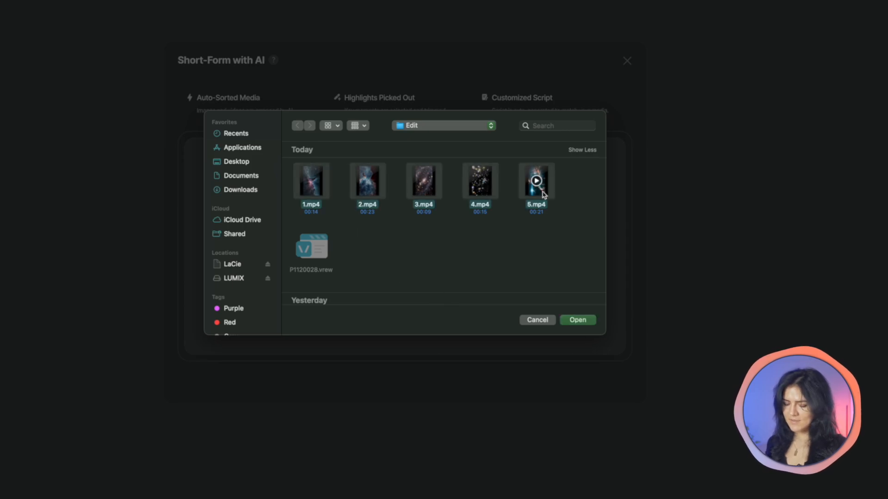
{"action": "left_click", "coordinate": [583, 320]}
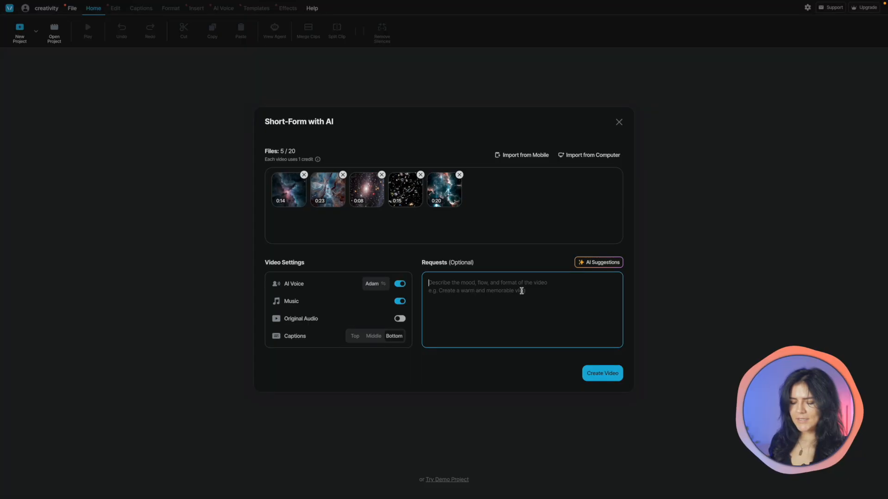
Enter the video request "Make it fast-paced, clean captions, cinematic space vibe, 1 key idea, strong hook.".
{"action": "type", "text": "M"}
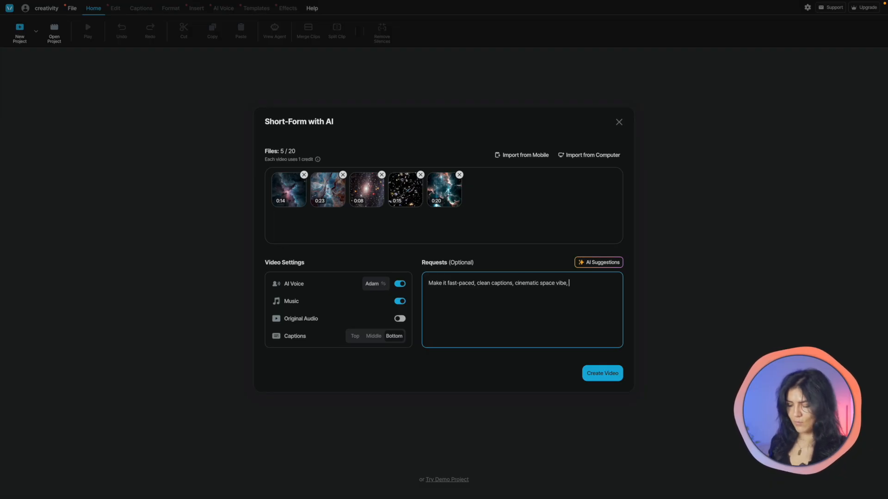
{"action": "type", "text": "hook."}
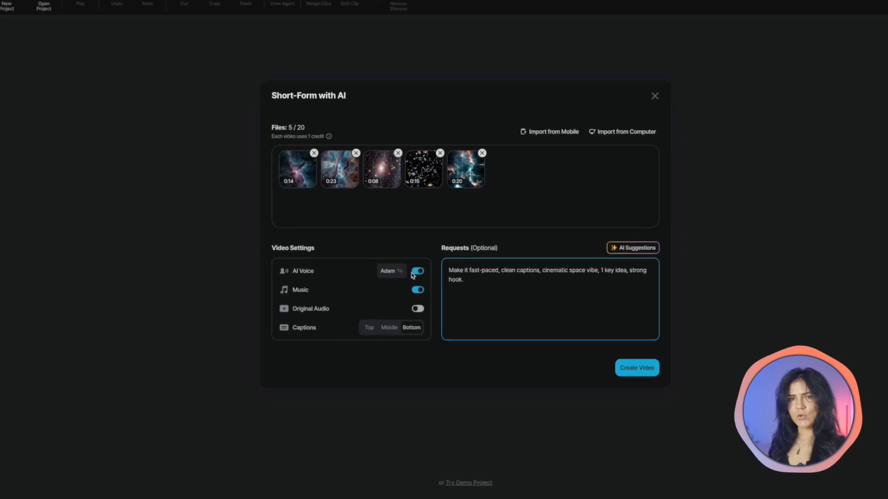
Set the AI voice to Austin and create the short-form video.
{"action": "left_click", "coordinate": [400, 272]}
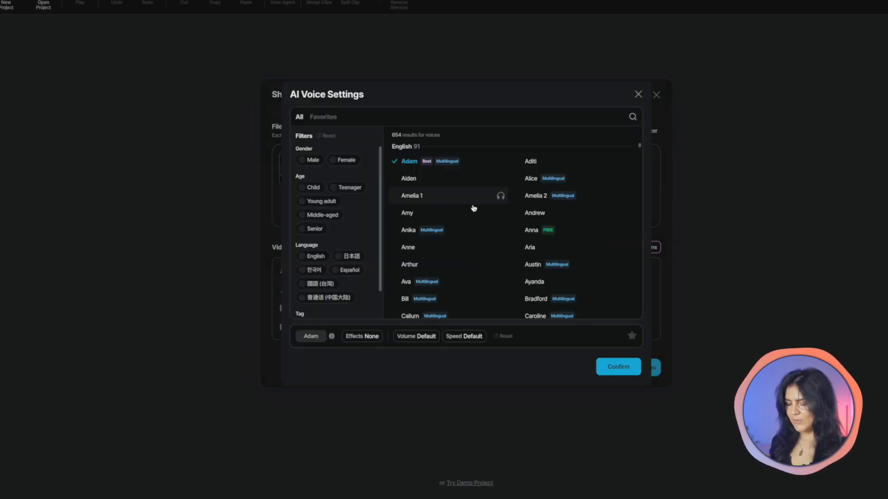
{"action": "scroll", "coordinate": [572, 246], "scroll_direction": "down", "scroll_amount": 3}
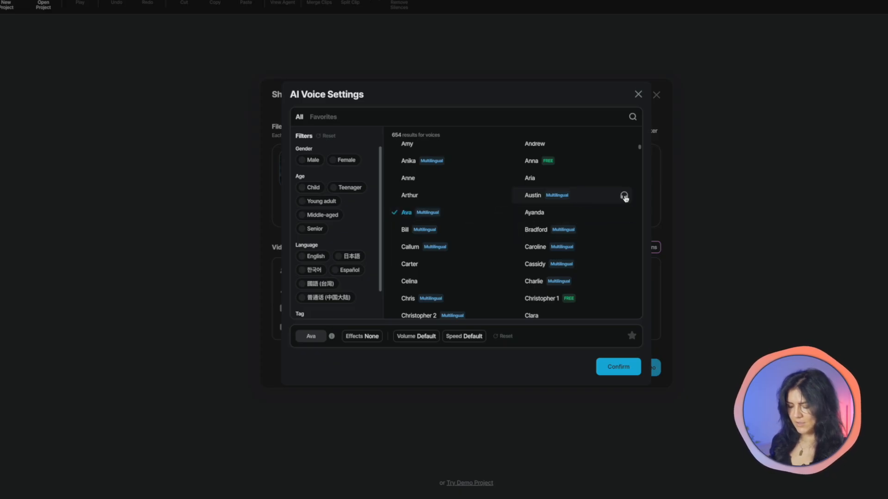
{"action": "left_click", "coordinate": [586, 196]}
{"action": "left_click", "coordinate": [618, 367]}
{"action": "left_click", "coordinate": [640, 368]}
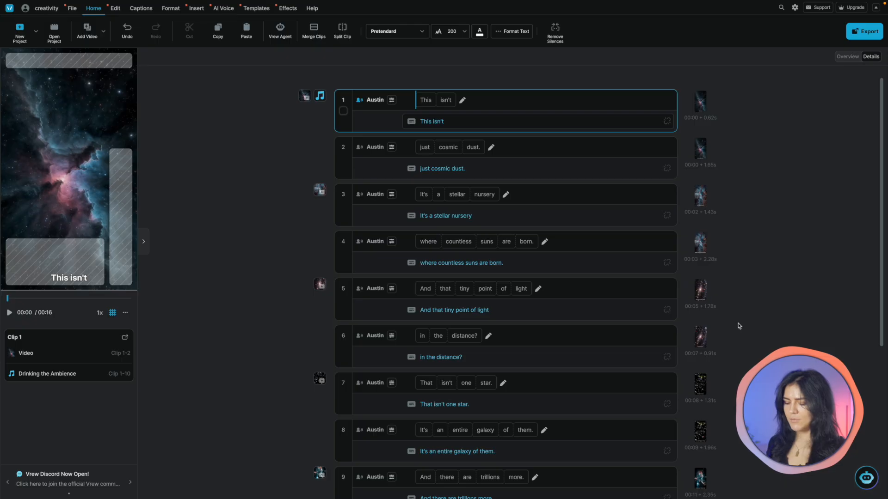
Hide the Shorts Layout overlay on the generated short and enlarge the video preview.
{"action": "left_click", "coordinate": [112, 314]}
{"action": "left_click", "coordinate": [107, 342]}
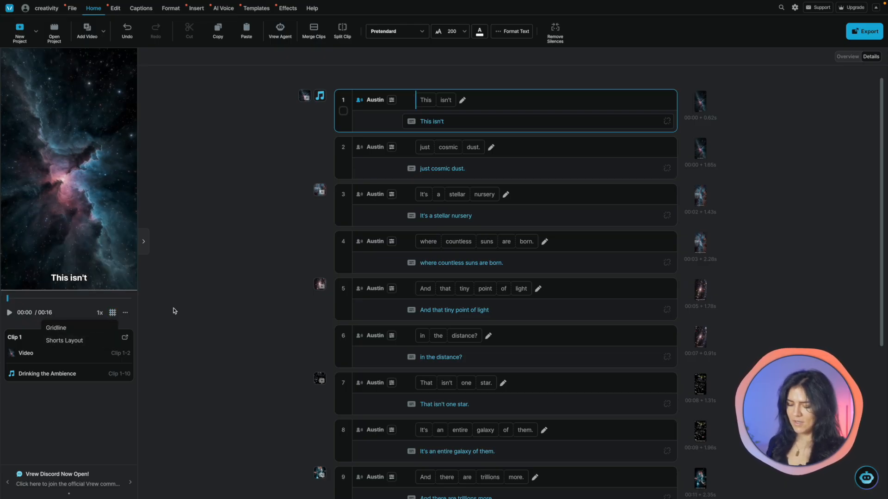
{"action": "left_click_drag", "start_coordinate": [138, 190], "coordinate": [279, 236]}
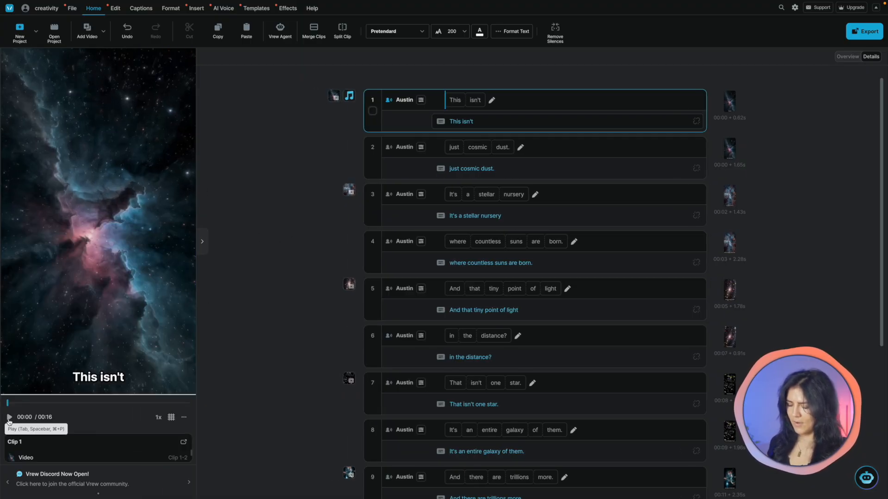
Raise the system volume, play the generated short to its end and look over its clip list.
{"action": "key", "text": "XF86AudioRaiseVolume"}
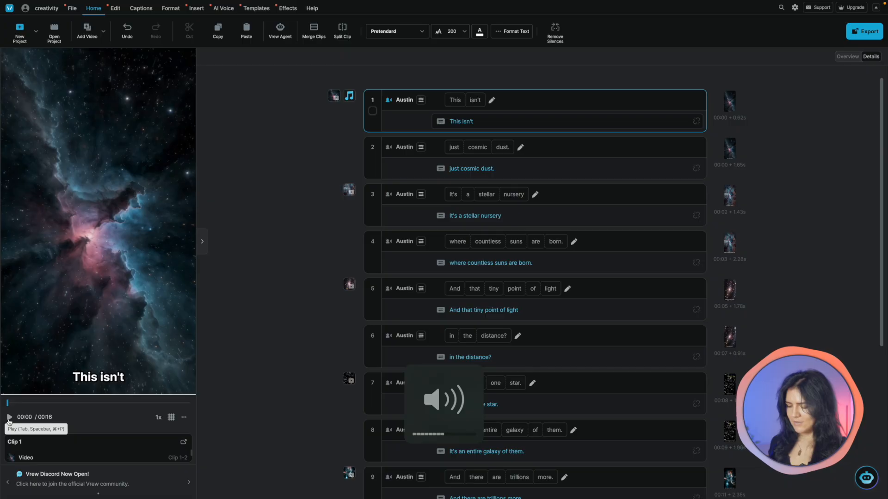
{"action": "left_click", "coordinate": [9, 418]}
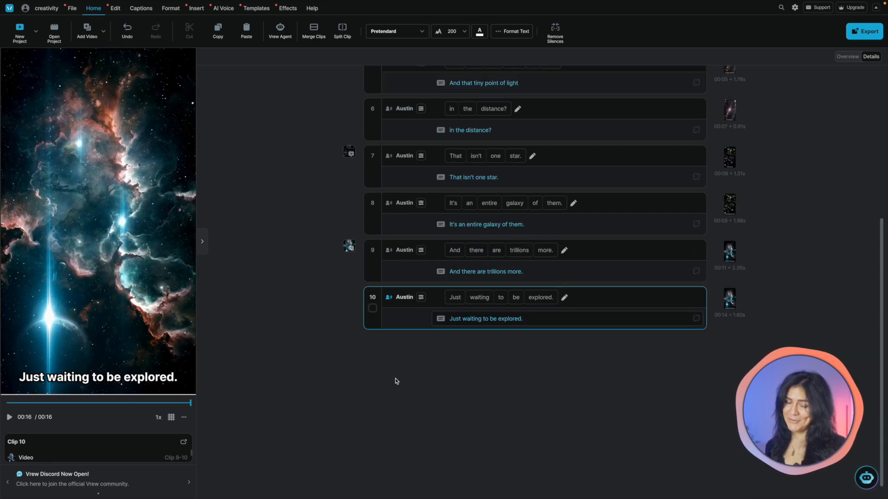
{"action": "scroll", "coordinate": [395, 381], "scroll_direction": "up", "scroll_amount": 5}
{"action": "scroll", "coordinate": [303, 324], "scroll_direction": "down", "scroll_amount": 1}
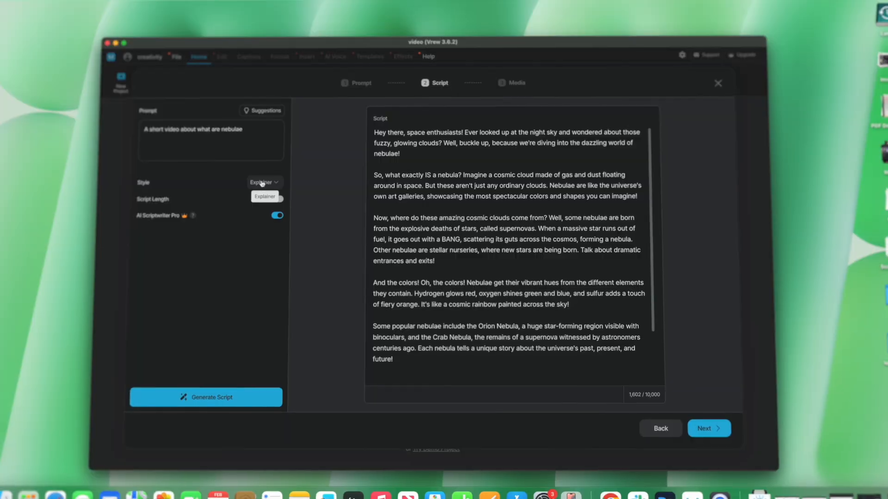
Read through the generated script about nebulae.
{"action": "scroll", "coordinate": [488, 252], "scroll_direction": "down", "scroll_amount": 3}
{"action": "scroll", "coordinate": [488, 252], "scroll_direction": "up", "scroll_amount": 3}
{"action": "scroll", "coordinate": [488, 252], "scroll_direction": "down", "scroll_amount": 3}
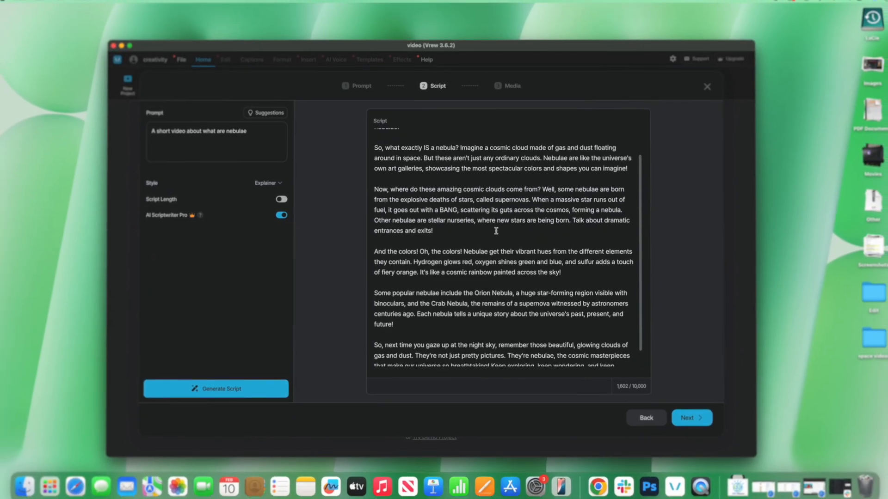
{"action": "scroll", "coordinate": [497, 212], "scroll_direction": "up", "scroll_amount": 3}
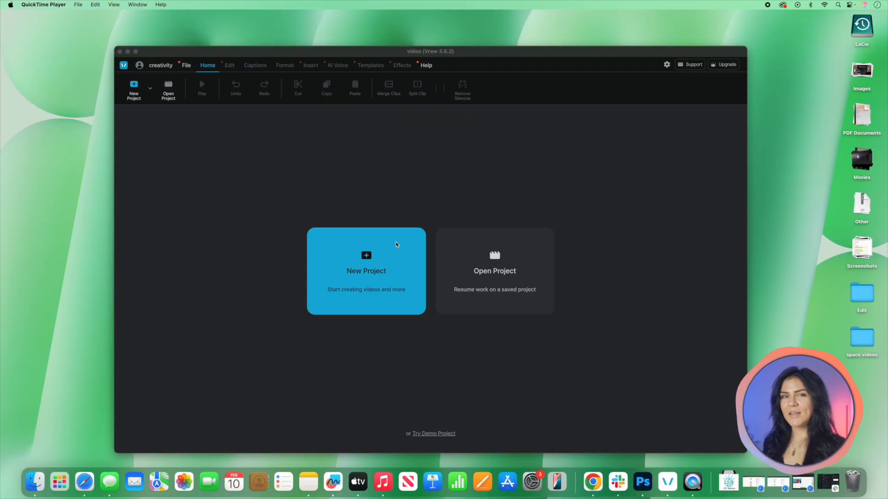
Start a new Text to Video project and generate a script from the prompt "A short video about what are nebulae".
{"action": "left_click", "coordinate": [400, 247]}
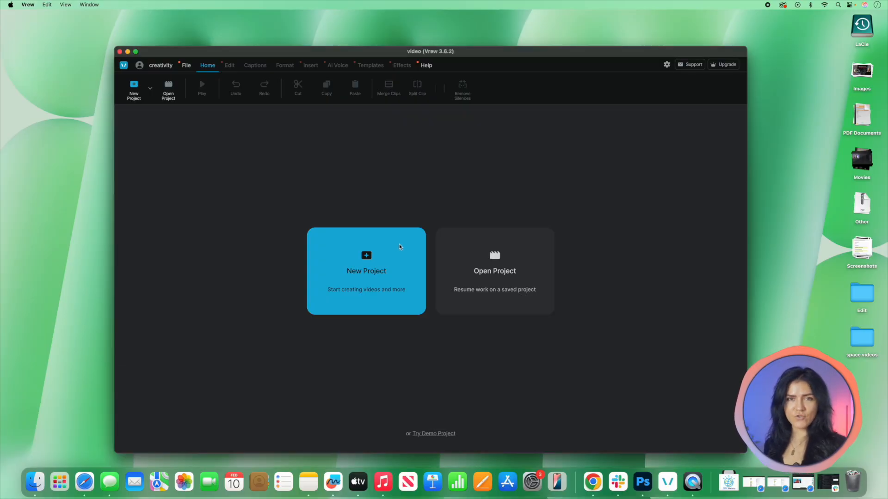
{"action": "left_click", "coordinate": [400, 246]}
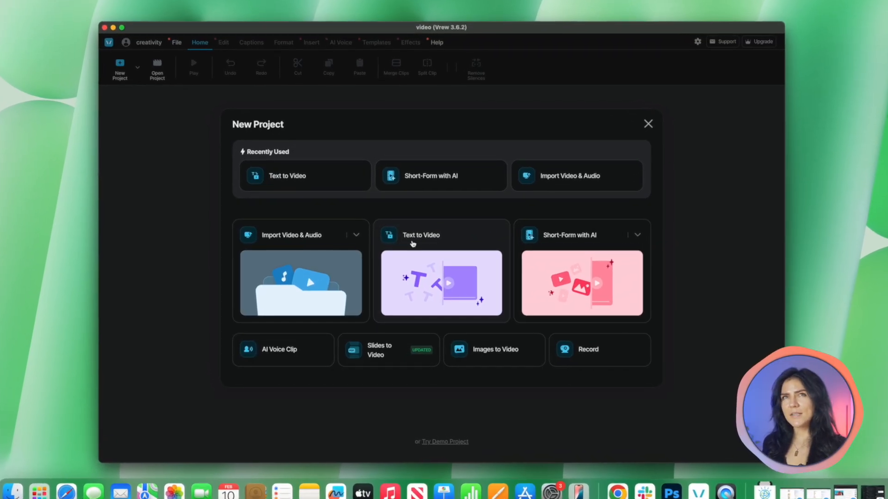
{"action": "left_click", "coordinate": [461, 239]}
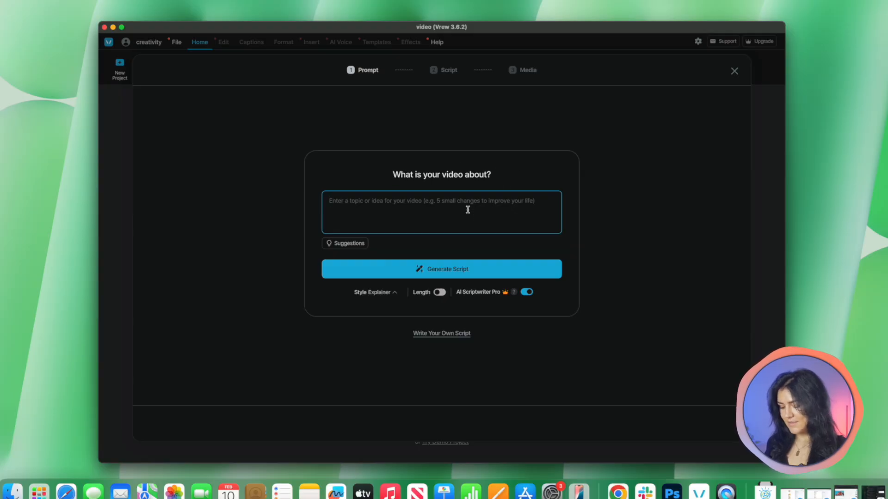
{"action": "type", "text": "A"}
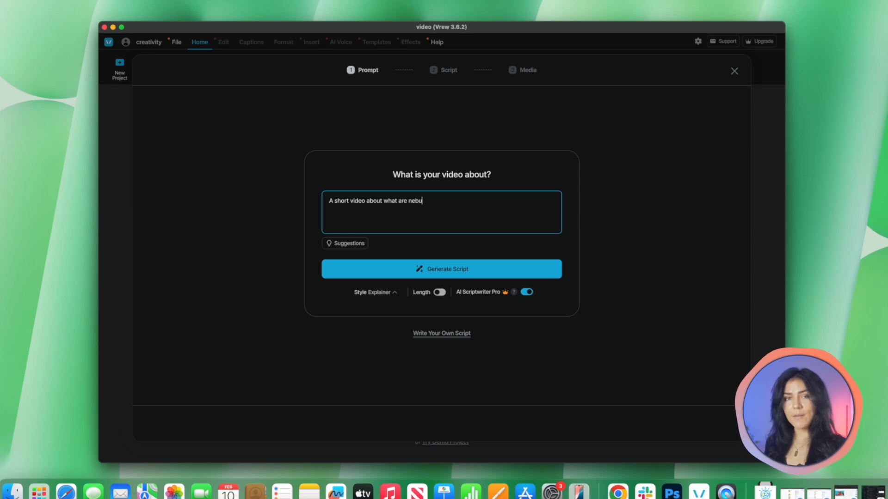
{"action": "left_click", "coordinate": [494, 272]}
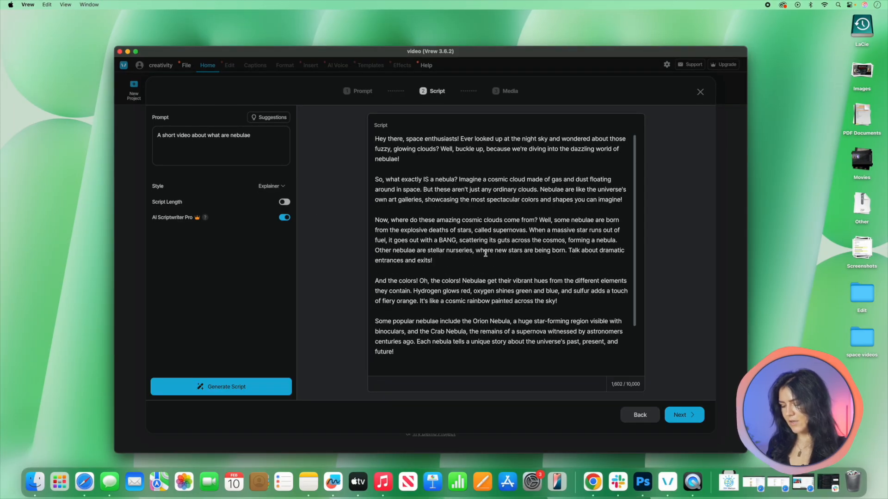
Review the generated script and change "space enthusiasts" to "astro enthusiasts" in its opening line.
{"action": "scroll", "coordinate": [494, 232], "scroll_direction": "up", "scroll_amount": 3}
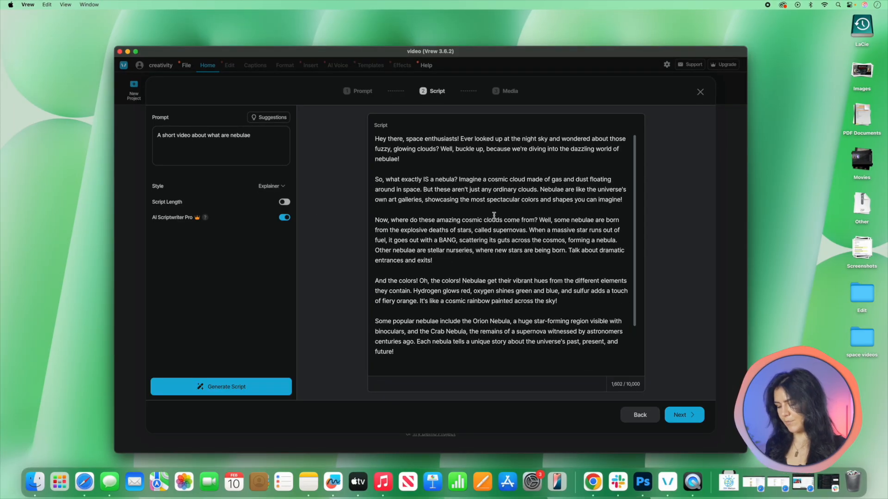
{"action": "scroll", "coordinate": [502, 147], "scroll_direction": "down", "scroll_amount": 1}
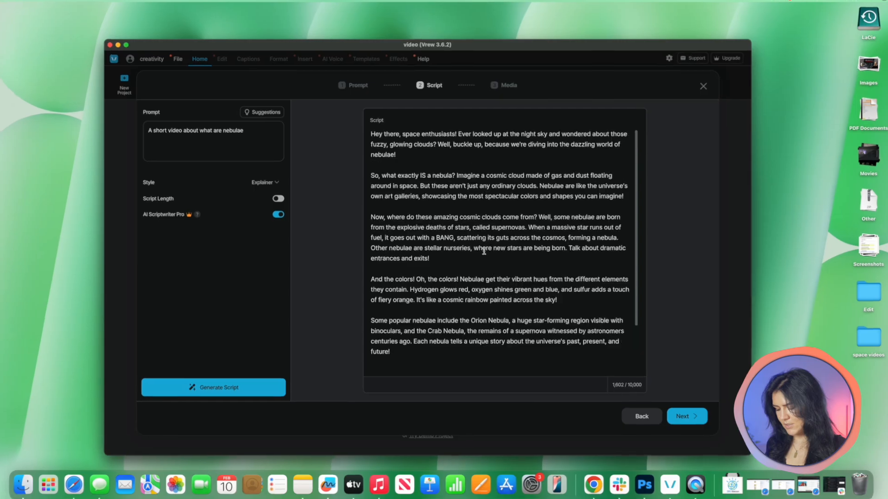
{"action": "scroll", "coordinate": [481, 249], "scroll_direction": "down", "scroll_amount": 2}
{"action": "scroll", "coordinate": [483, 227], "scroll_direction": "up", "scroll_amount": 1}
{"action": "scroll", "coordinate": [523, 259], "scroll_direction": "down", "scroll_amount": 1}
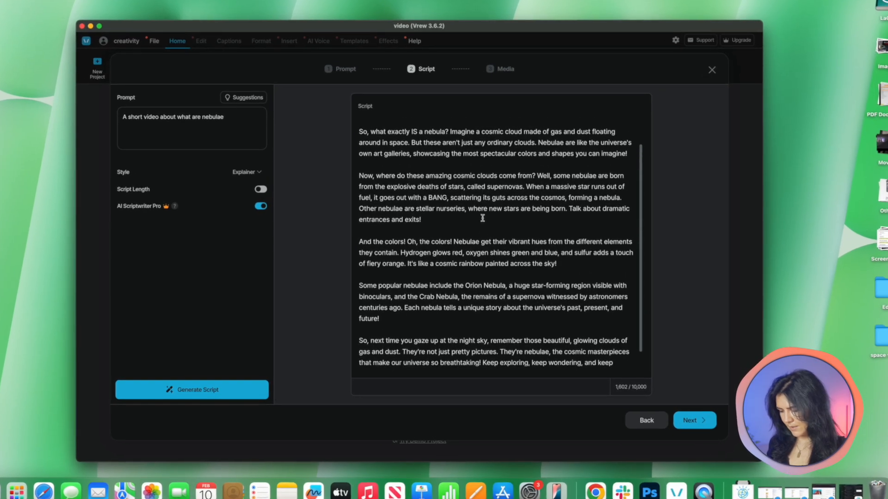
{"action": "scroll", "coordinate": [561, 286], "scroll_direction": "up", "scroll_amount": 2}
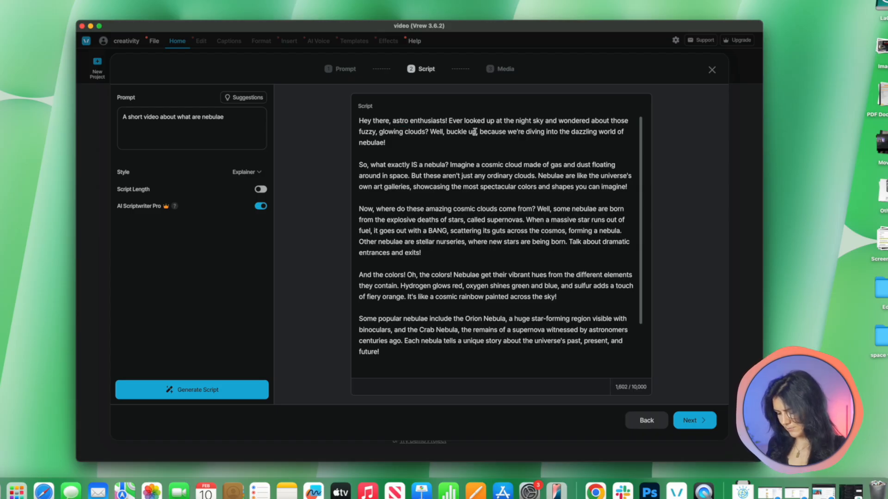
Reword the opening with "hold on to your socks" and "beautiful", and the third paragraph with "BOOM", "particles" and "The universe really is a drama queen.".
{"action": "type", "text": "hold on to your socks"}
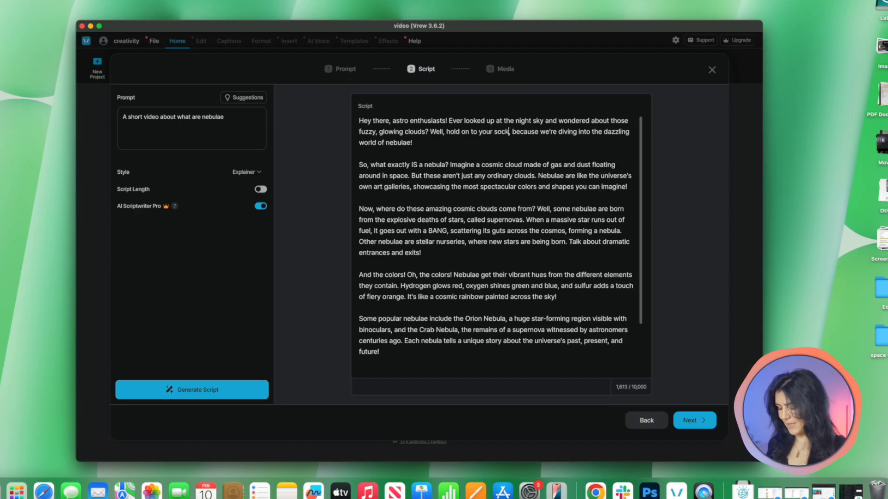
{"action": "double_click", "coordinate": [612, 131]}
{"action": "type", "text": "b"}
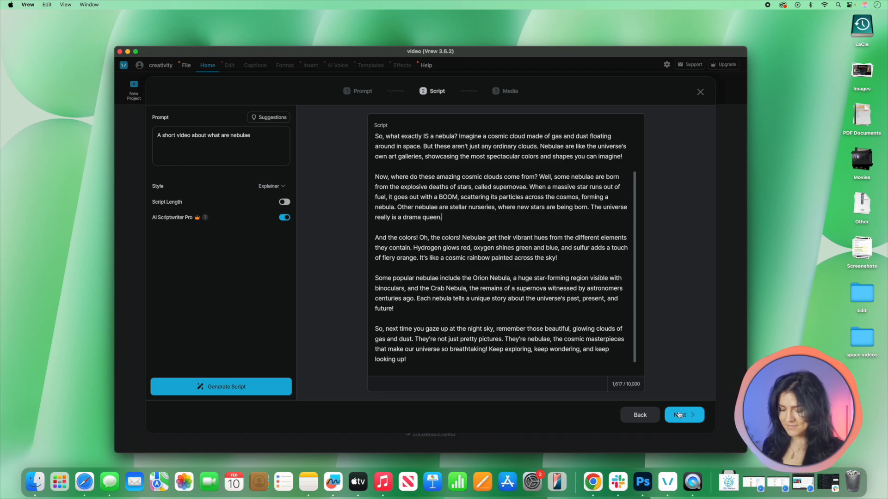
Continue to the media settings, set the AI voice to River and create the video.
{"action": "left_click", "coordinate": [679, 414]}
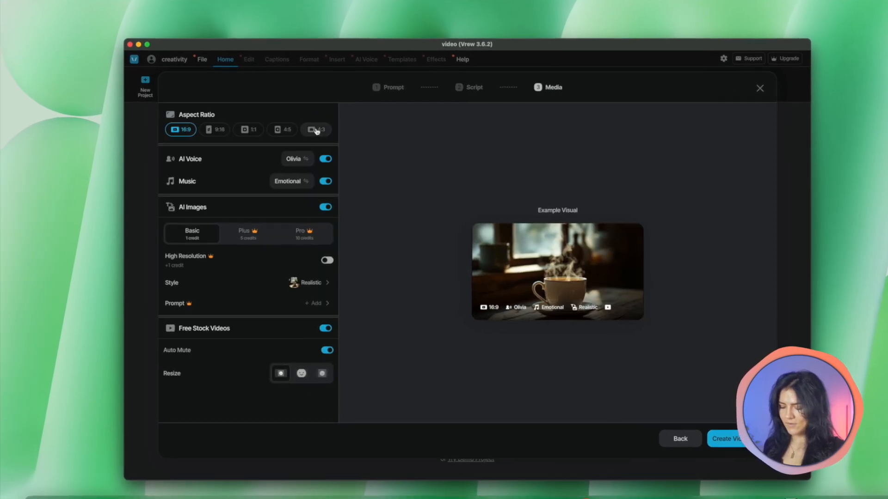
{"action": "left_click", "coordinate": [306, 160]}
{"action": "scroll", "coordinate": [612, 286], "scroll_direction": "down", "scroll_amount": 3}
{"action": "left_click", "coordinate": [482, 287]}
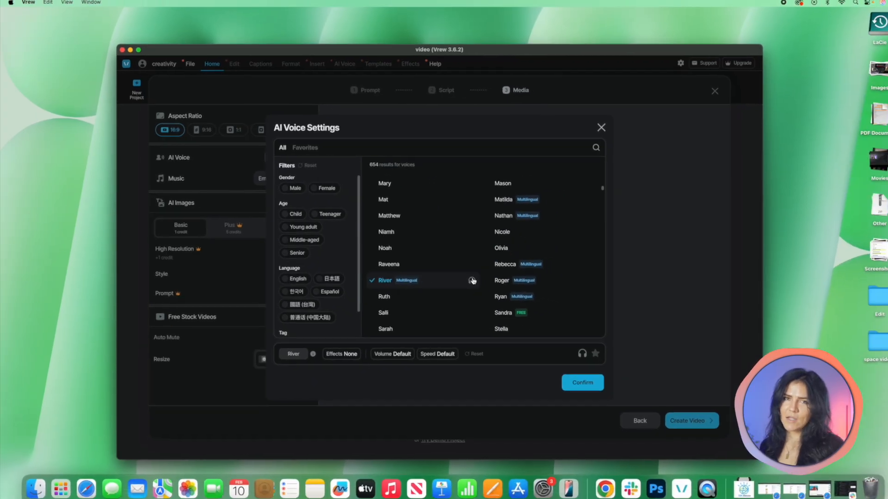
{"action": "left_click", "coordinate": [586, 379]}
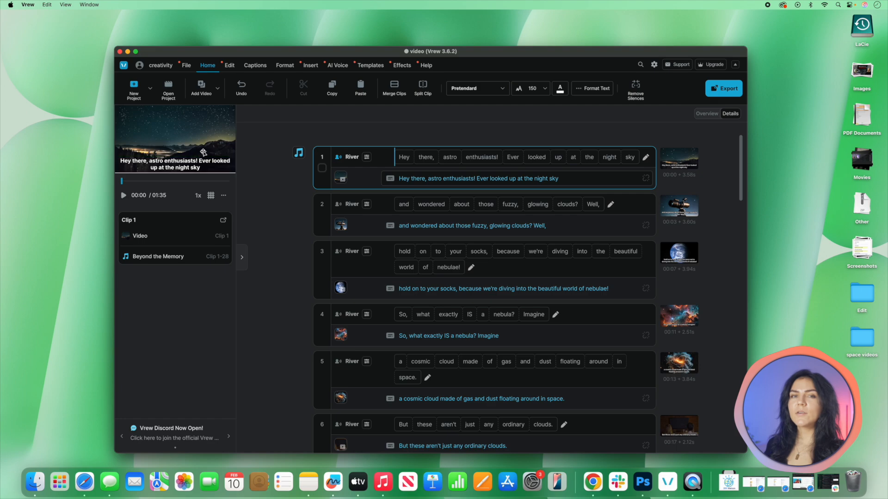
Enlarge the video preview, watch the first few clips and shrink the preview to a medium size.
{"action": "left_click_drag", "start_coordinate": [237, 149], "coordinate": [465, 148]}
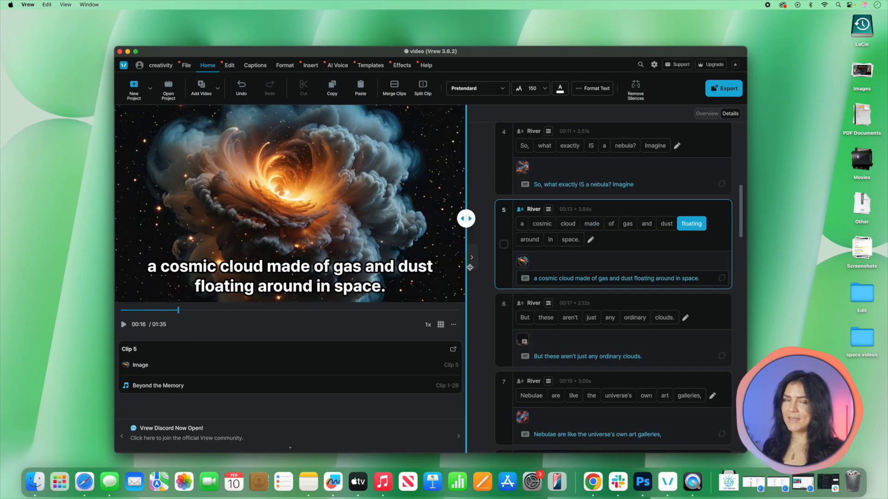
{"action": "left_click_drag", "start_coordinate": [465, 268], "coordinate": [301, 267]}
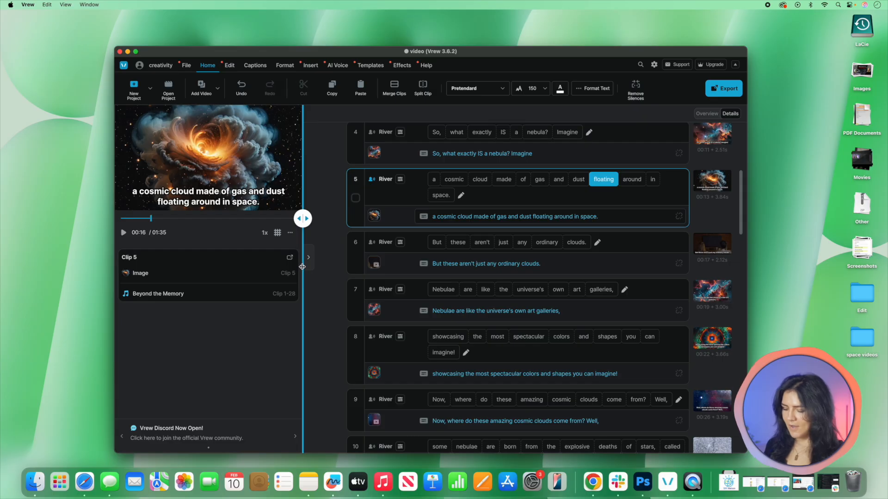
End clip 7's caption with a period and capitalise "Showcasing" at the start of clip 8's caption.
{"action": "left_click", "coordinate": [582, 320]}
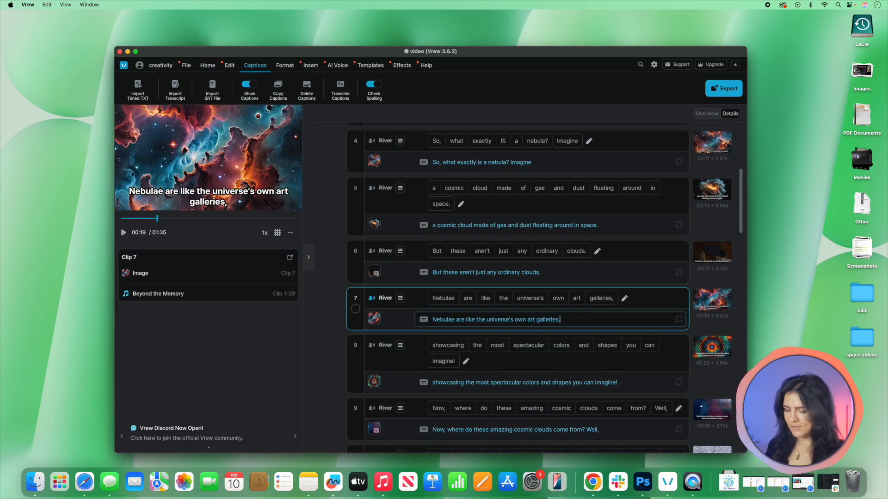
{"action": "left_click", "coordinate": [435, 383]}
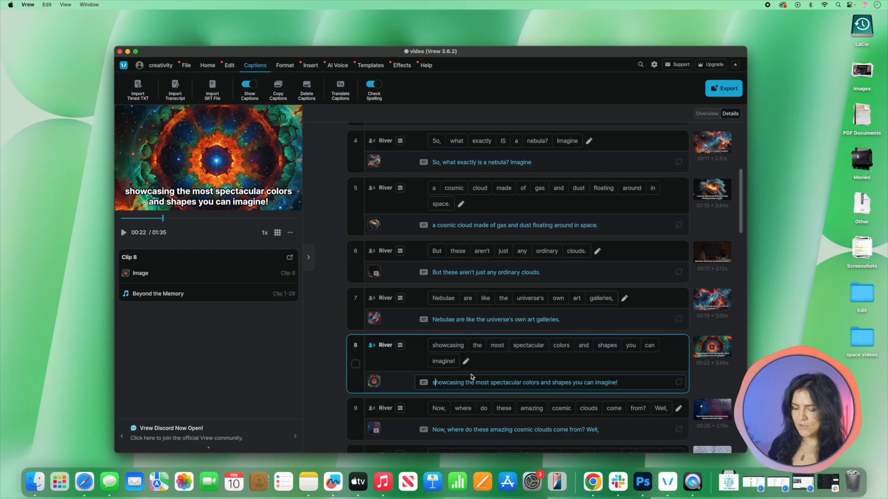
{"action": "type", "text": "S"}
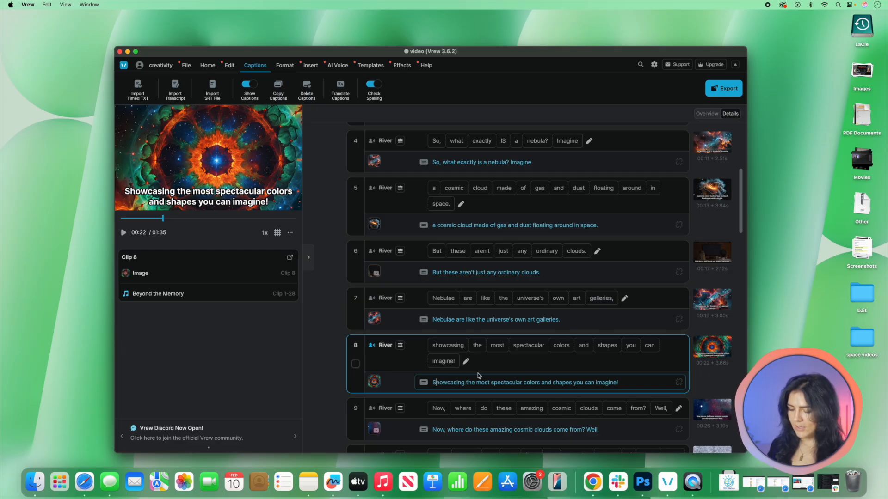
Check the images and videos assigned to clips 8 to 10 against their captions.
{"action": "scroll", "coordinate": [551, 357], "scroll_direction": "down", "scroll_amount": 2}
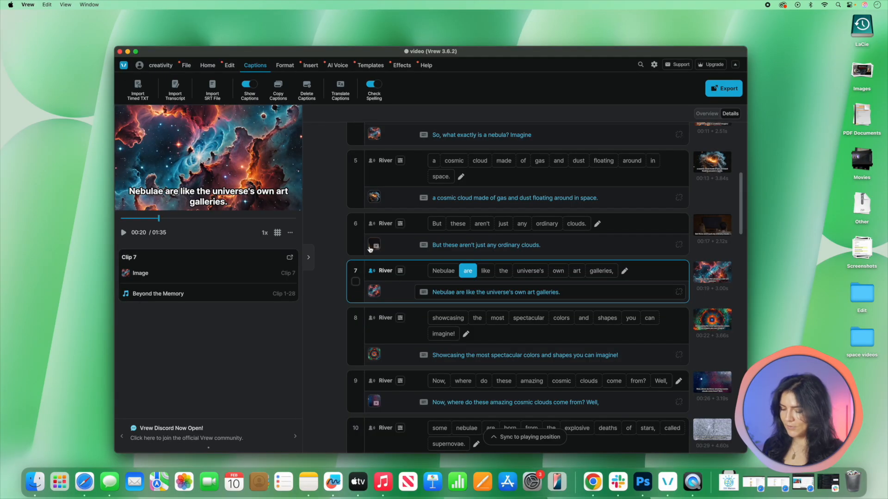
{"action": "scroll", "coordinate": [373, 277], "scroll_direction": "down", "scroll_amount": 2}
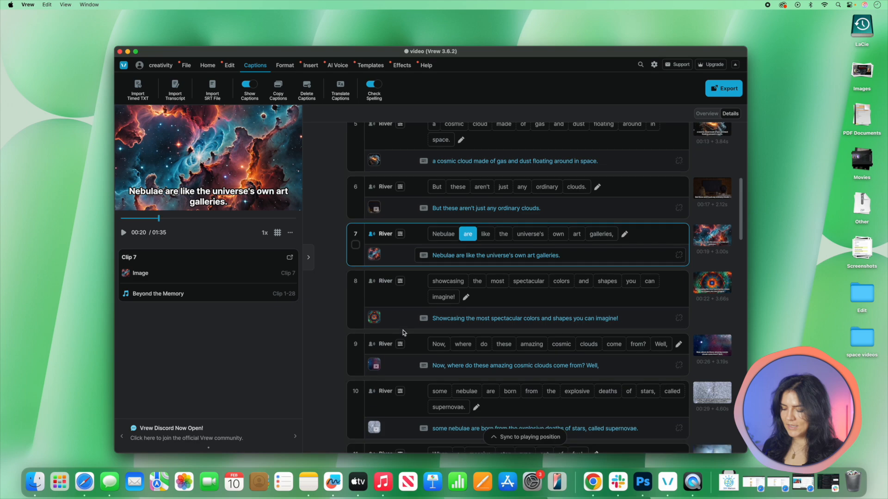
{"action": "left_click", "coordinate": [375, 298]}
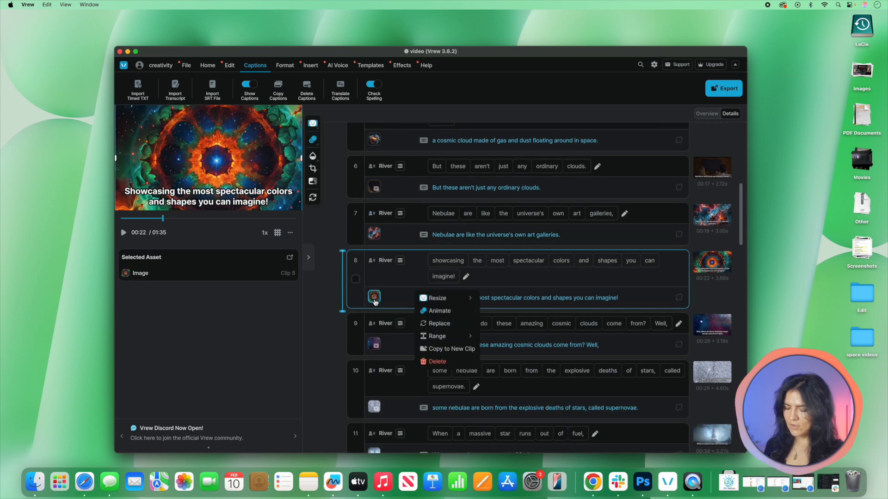
{"action": "scroll", "coordinate": [375, 301], "scroll_direction": "down", "scroll_amount": 2}
{"action": "left_click", "coordinate": [374, 289]}
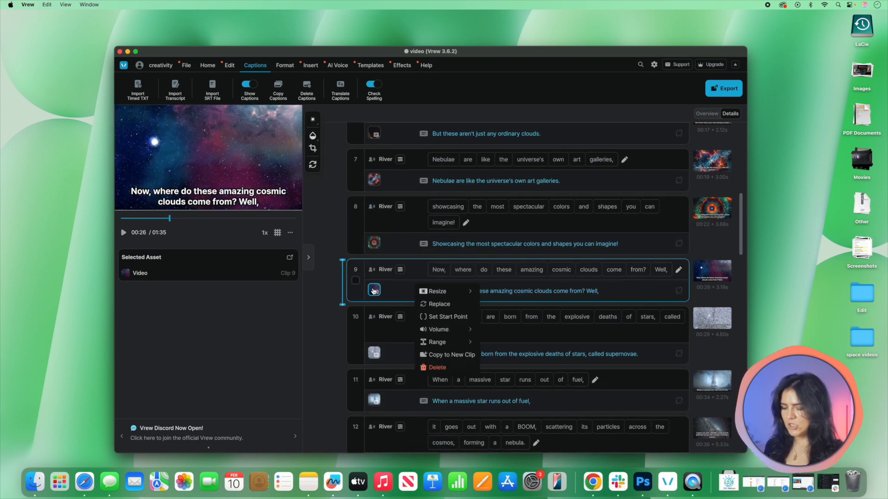
{"action": "scroll", "coordinate": [373, 290], "scroll_direction": "down", "scroll_amount": 2}
{"action": "left_click", "coordinate": [373, 315]}
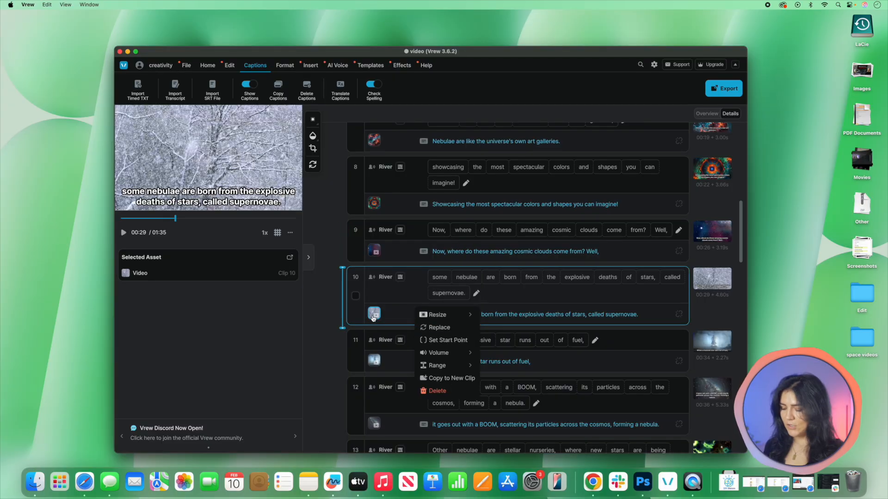
{"action": "scroll", "coordinate": [373, 318], "scroll_direction": "down", "scroll_amount": 2}
Replace clip 11's video with an AI image generated from the prompt "a sun like star".
{"action": "left_click", "coordinate": [374, 317]}
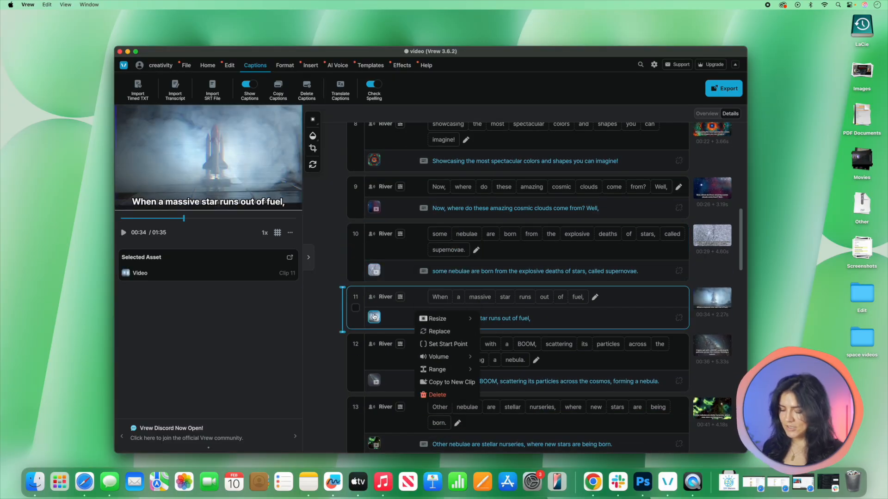
{"action": "left_click", "coordinate": [449, 332]}
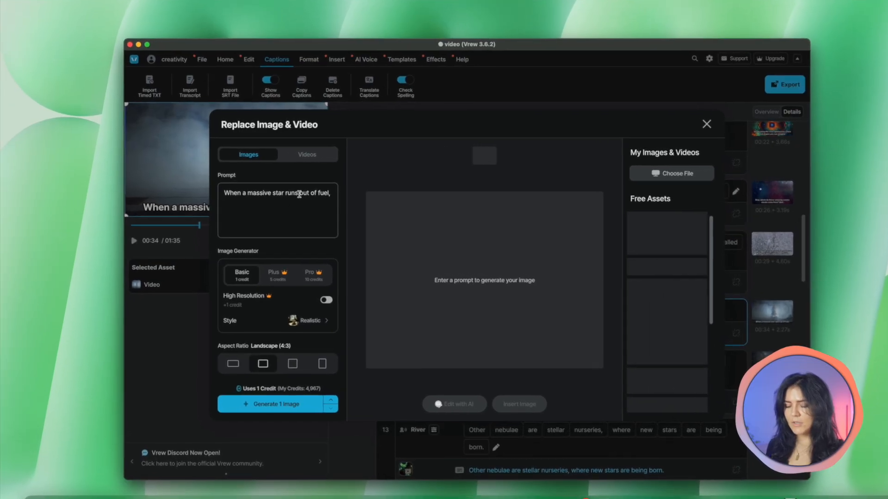
{"action": "double_click", "coordinate": [300, 194]}
{"action": "left_click", "coordinate": [329, 193]}
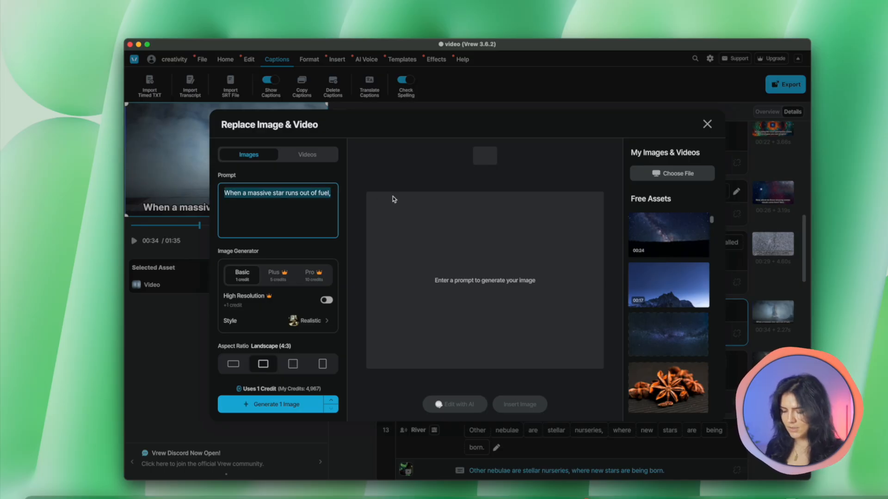
{"action": "type", "text": "a sun like star"}
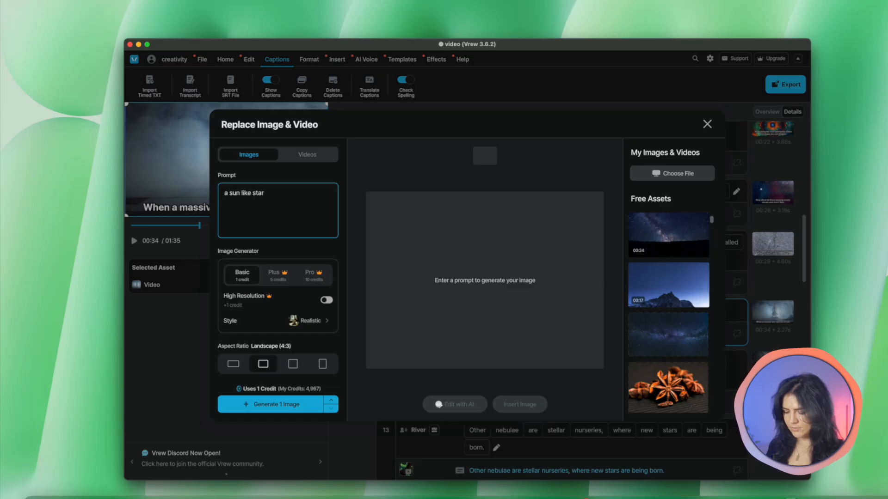
{"action": "left_click", "coordinate": [290, 409]}
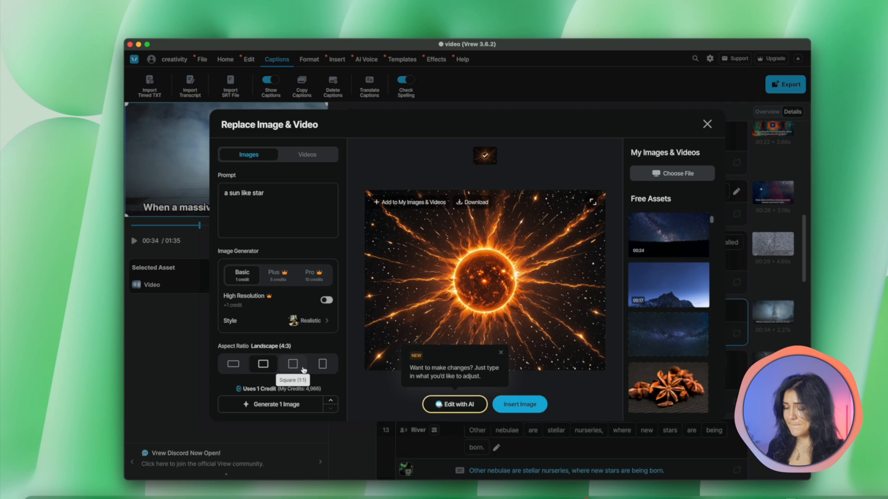
{"action": "left_click", "coordinate": [525, 404]}
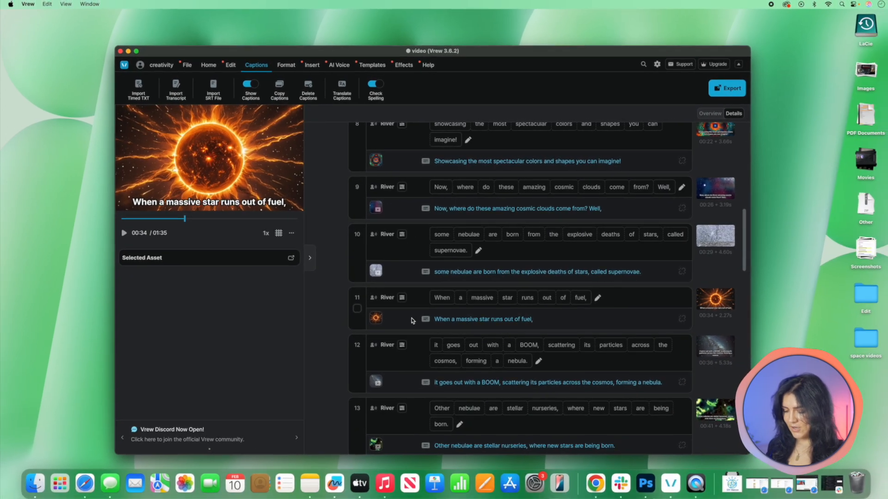
Check the visuals of the remaining clips, including clips 13 and 26, against their captions.
{"action": "scroll", "coordinate": [414, 343], "scroll_direction": "down", "scroll_amount": 3}
{"action": "scroll", "coordinate": [381, 325], "scroll_direction": "down", "scroll_amount": 2}
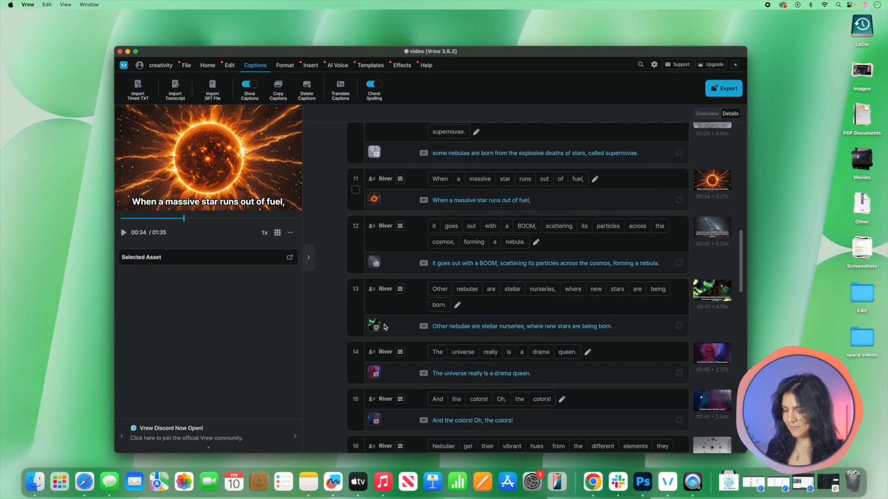
{"action": "left_click", "coordinate": [376, 321]}
{"action": "scroll", "coordinate": [377, 322], "scroll_direction": "down", "scroll_amount": 2}
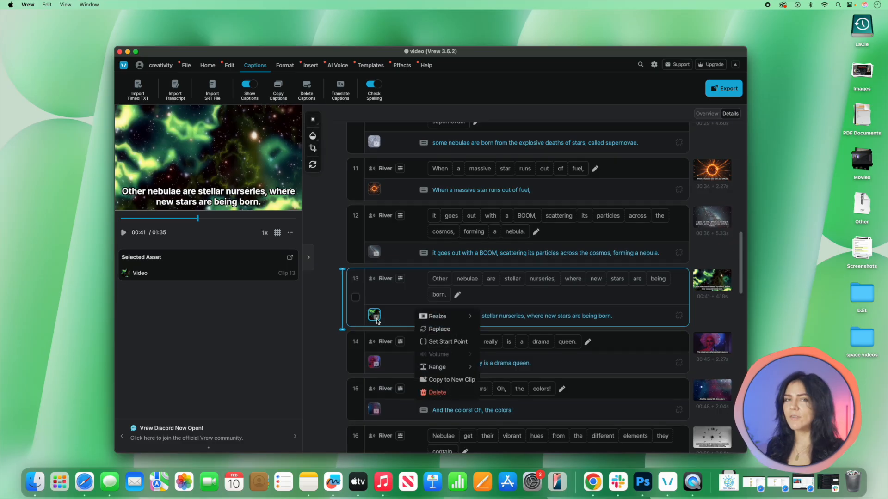
{"action": "left_click", "coordinate": [376, 322]}
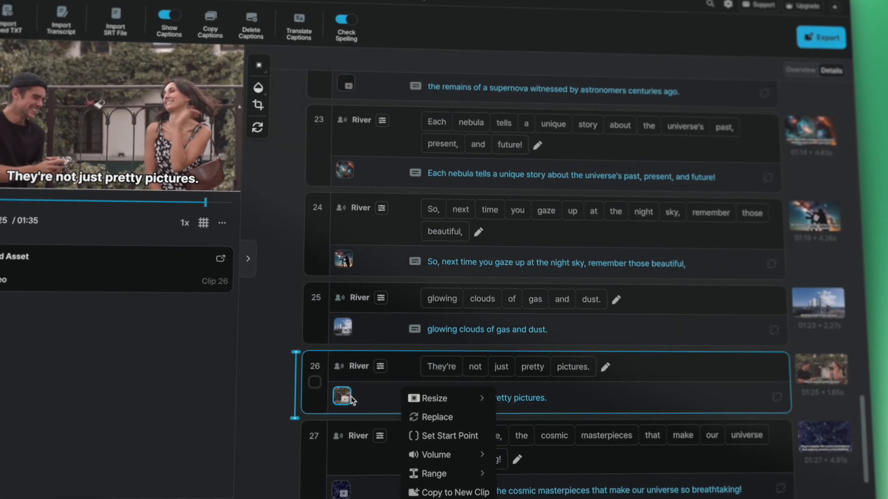
Generate an AI image from the prompt "telescope" to replace clip 26's video.
{"action": "left_click", "coordinate": [436, 418]}
{"action": "type", "text": "tel"}
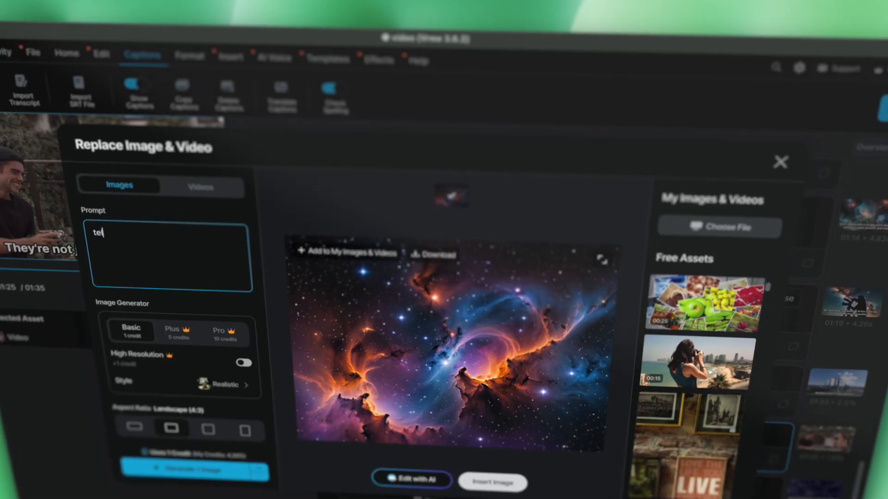
{"action": "type", "text": "escope"}
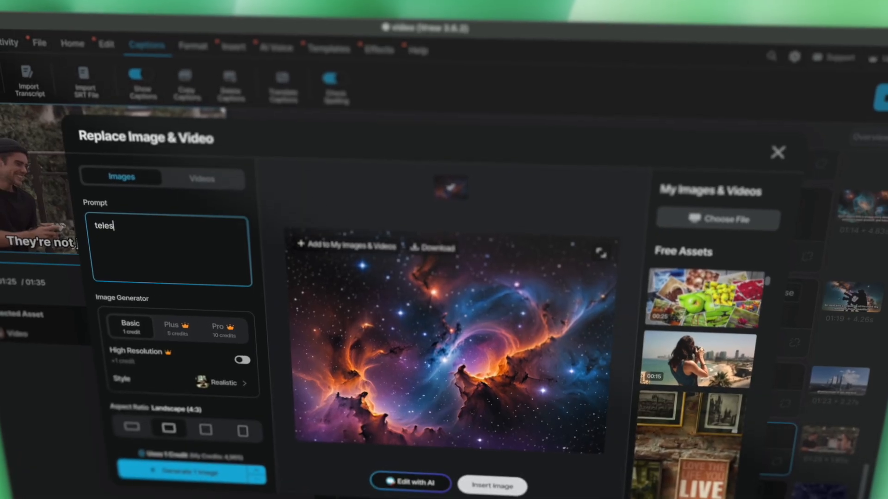
{"action": "key", "text": "Return"}
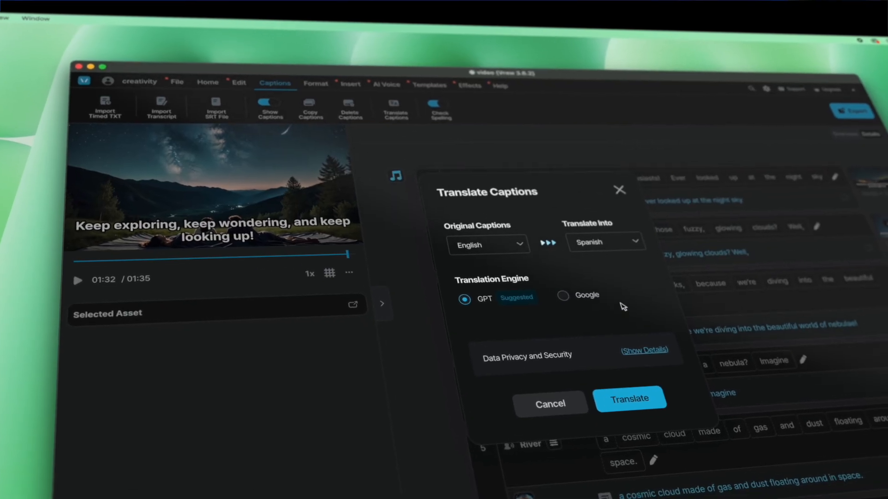
Translate the English captions into Spanish using the GPT translation engine.
{"action": "left_click", "coordinate": [625, 239]}
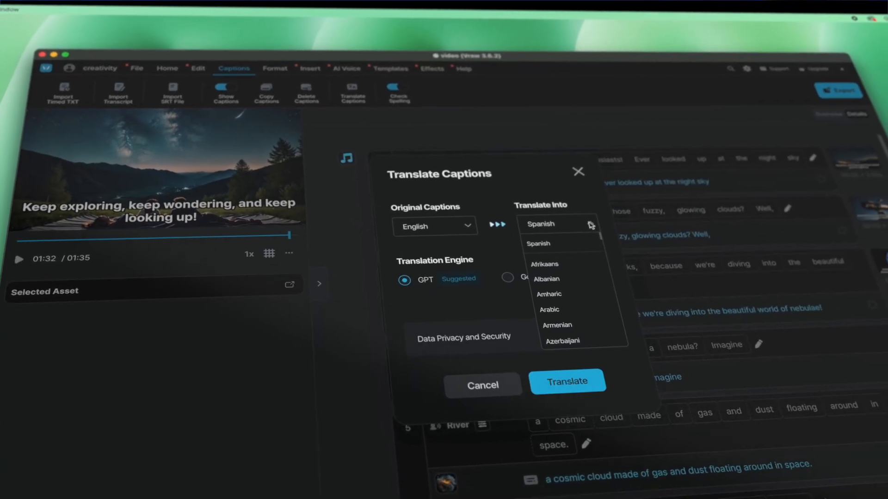
{"action": "left_click", "coordinate": [578, 221]}
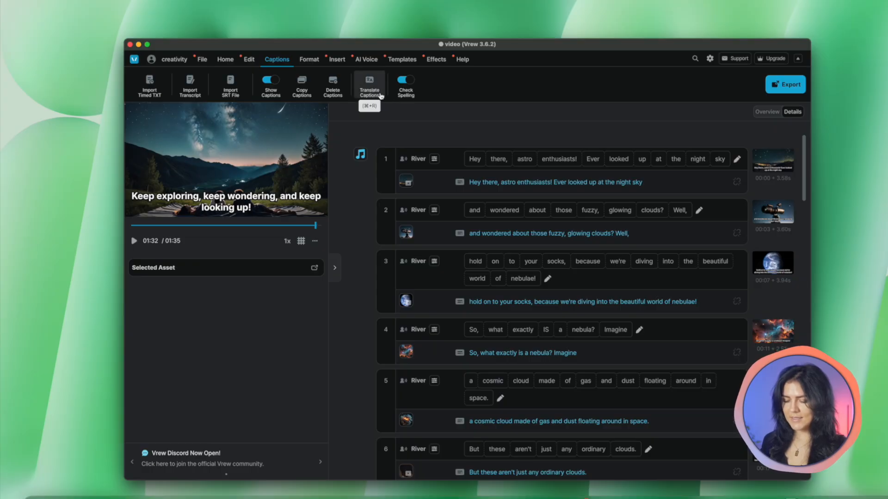
{"action": "left_click", "coordinate": [381, 96]}
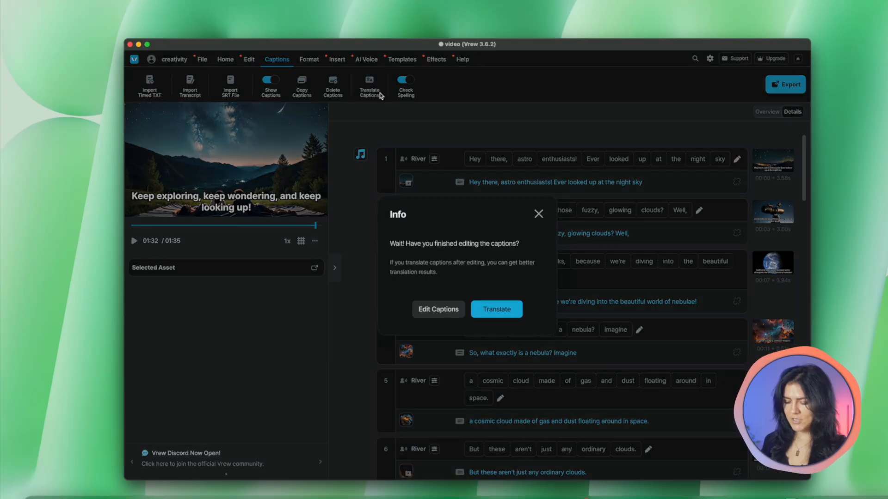
{"action": "left_click", "coordinate": [493, 313]}
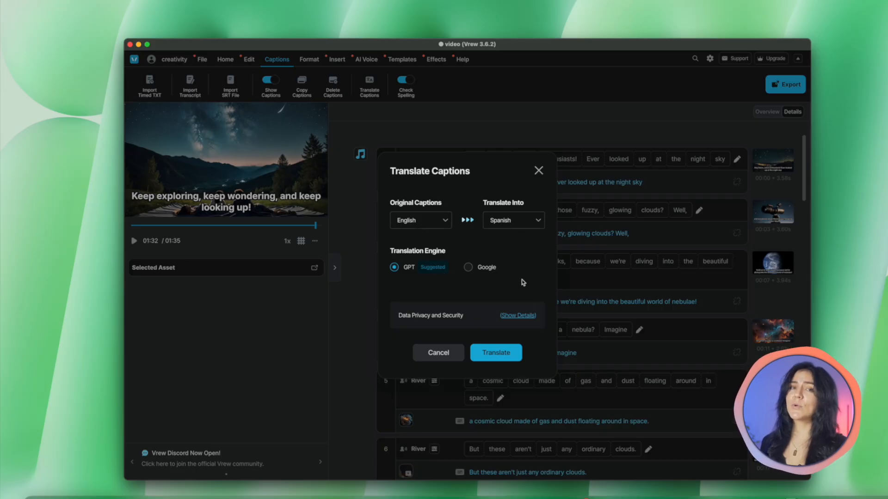
{"action": "left_click", "coordinate": [538, 222]}
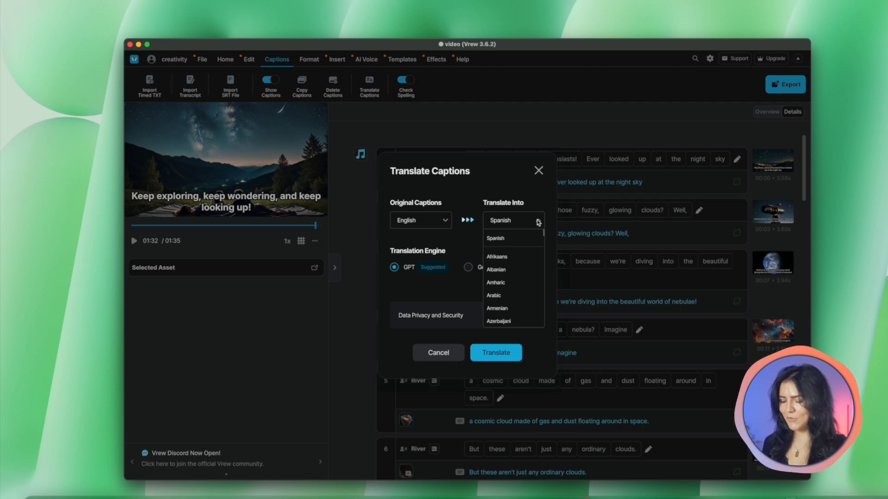
{"action": "left_click", "coordinate": [538, 222]}
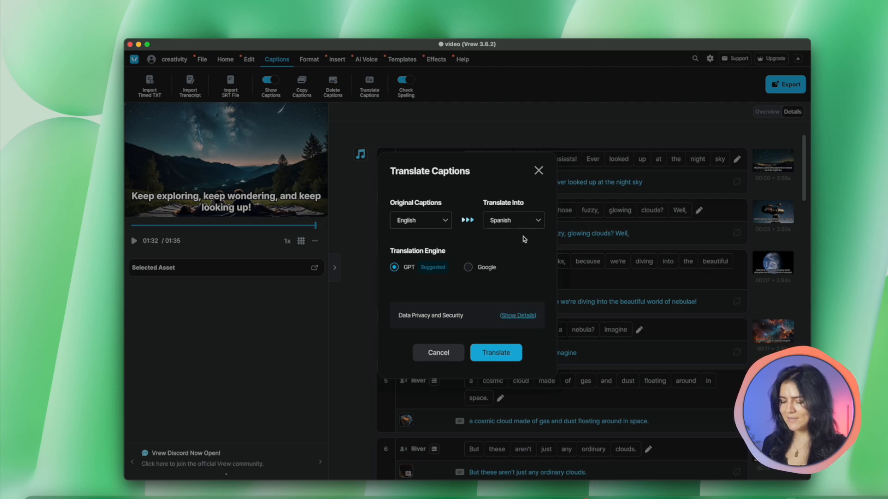
{"action": "left_click", "coordinate": [497, 354]}
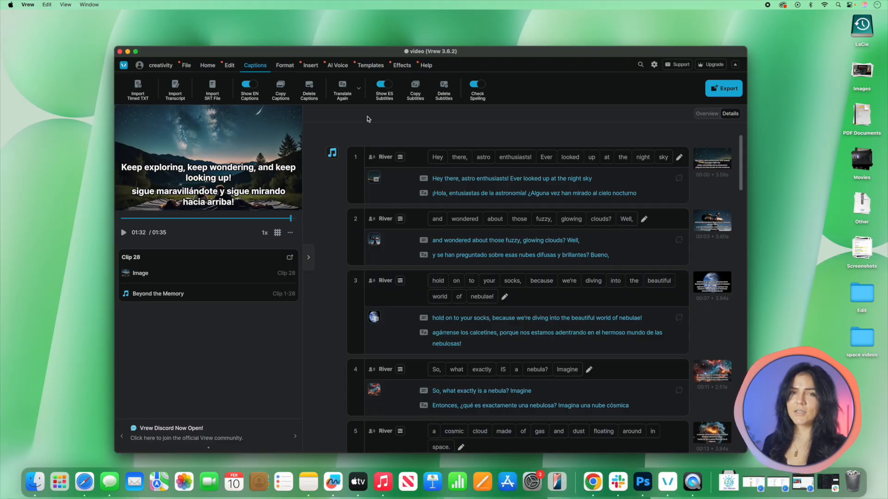
Compare the video with the Spanish subtitles off and on, and hide the English captions.
{"action": "left_click", "coordinate": [384, 84]}
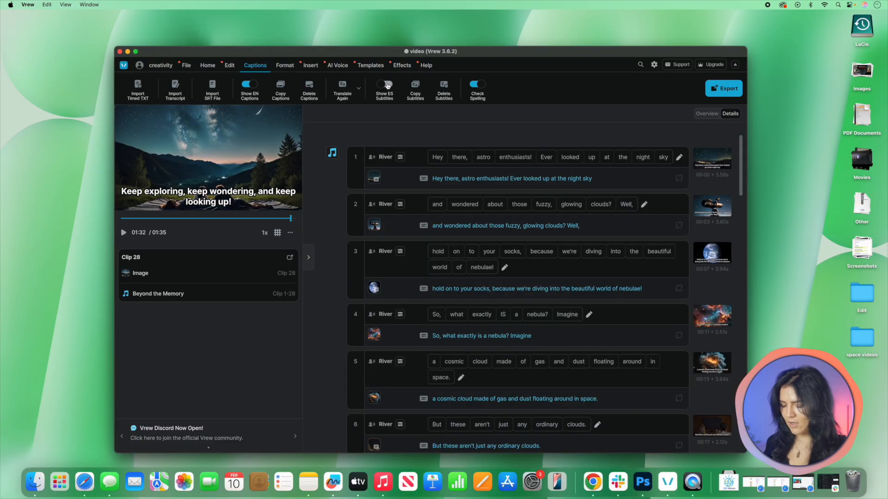
{"action": "left_click", "coordinate": [385, 84]}
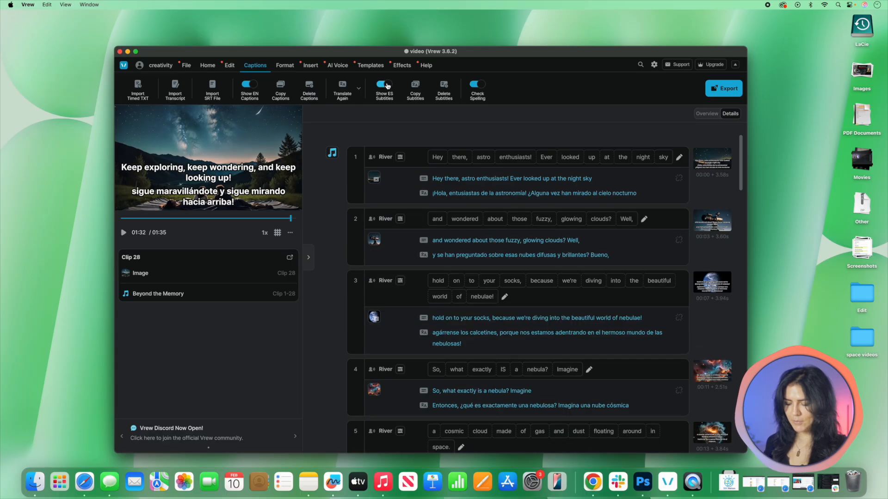
{"action": "left_click", "coordinate": [385, 84]}
{"action": "left_click", "coordinate": [385, 84]}
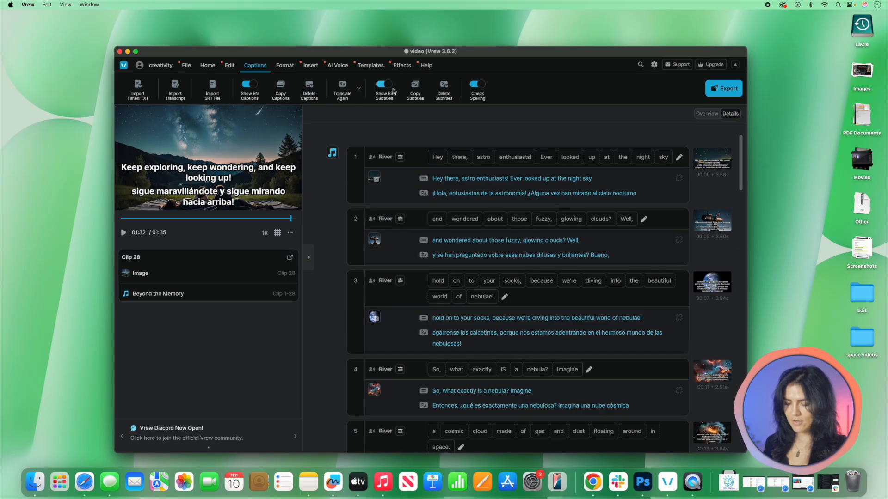
{"action": "left_click", "coordinate": [252, 84]}
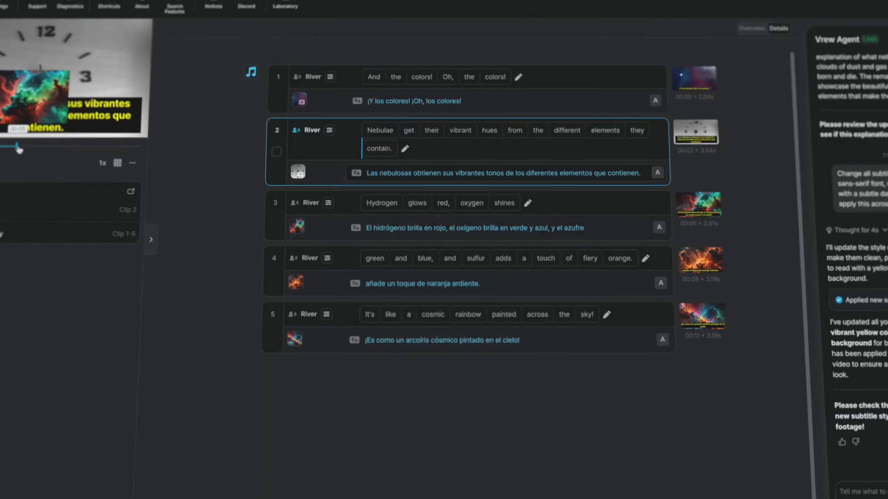
Scrub through the five-clip video's preview to check the yellow Spanish subtitles.
{"action": "left_click_drag", "start_coordinate": [18, 149], "coordinate": [96, 158]}
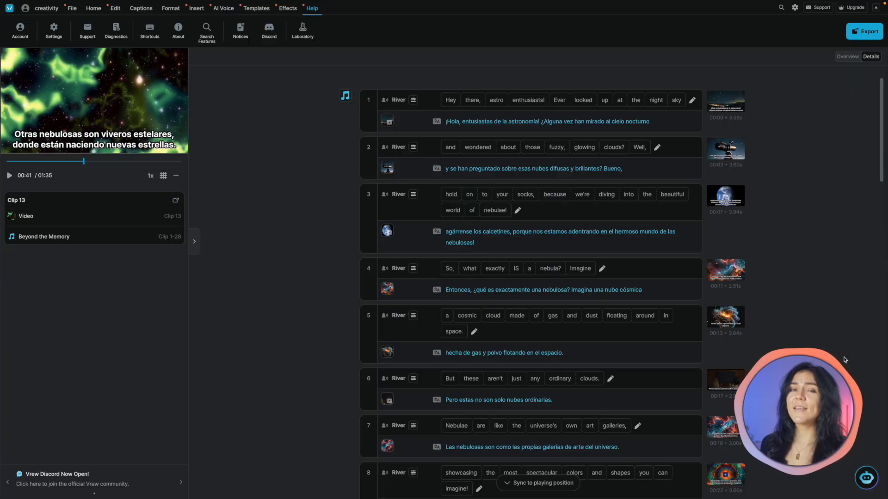
Open Vrew Agent, accept its data use agreement and start a chat.
{"action": "left_click", "coordinate": [866, 480]}
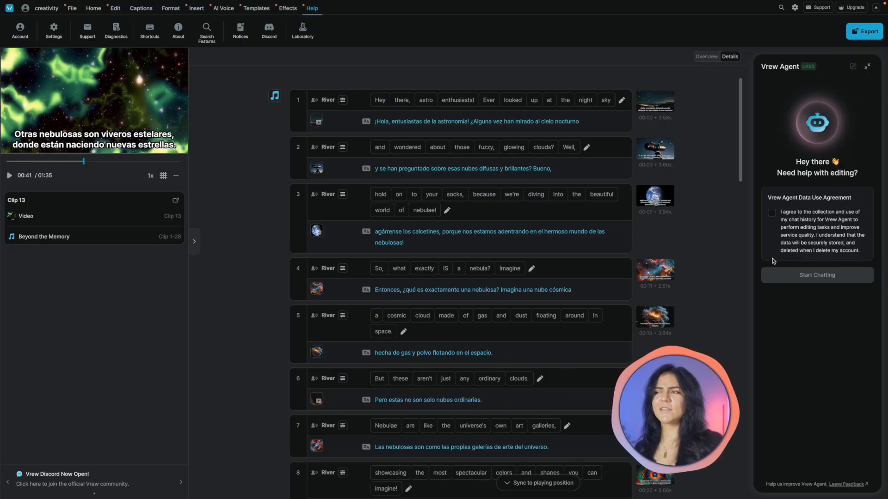
{"action": "left_click", "coordinate": [770, 214]}
{"action": "left_click", "coordinate": [803, 270]}
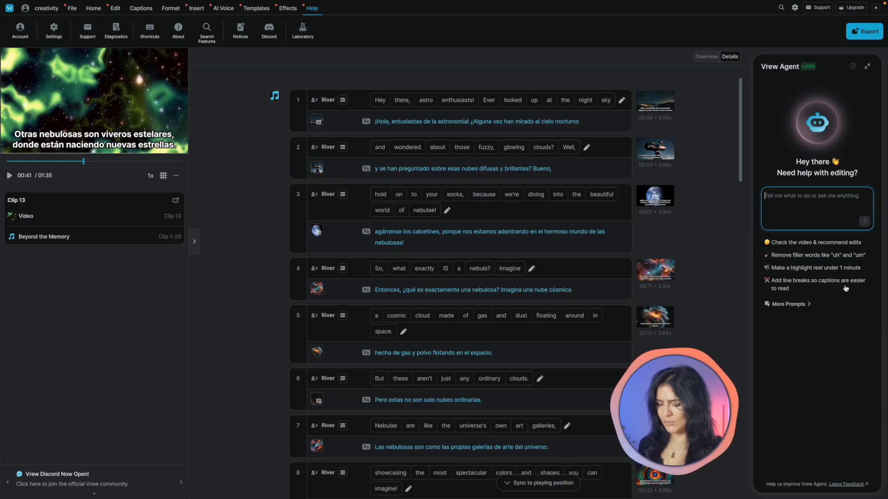
Have Vrew Agent "Shorten the video into 15 seconds" and play the shortened video from the start.
{"action": "type", "text": "Shorten the video into 15 "}
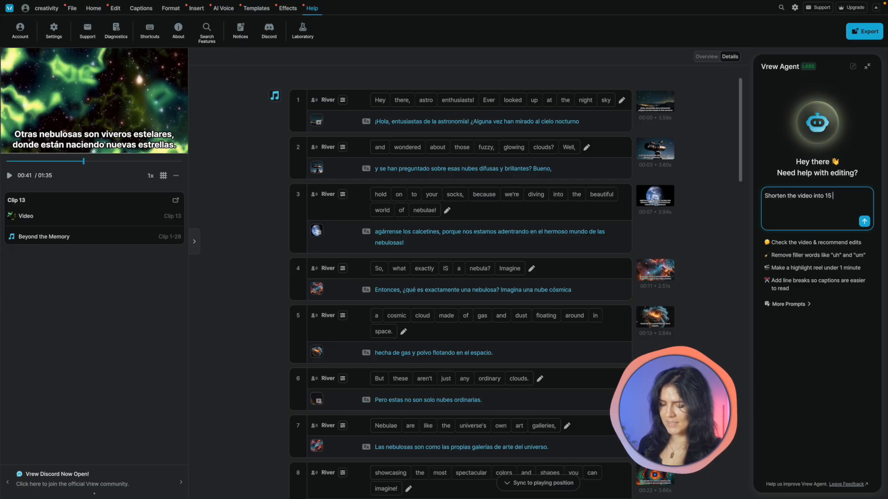
{"action": "type", "text": "seconds"}
{"action": "key", "text": "Return"}
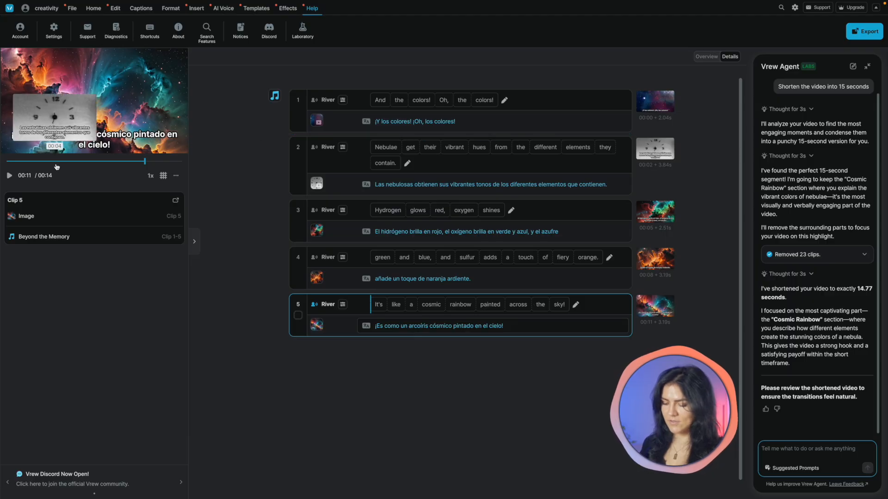
{"action": "left_click", "coordinate": [2, 161]}
{"action": "left_click", "coordinate": [9, 176]}
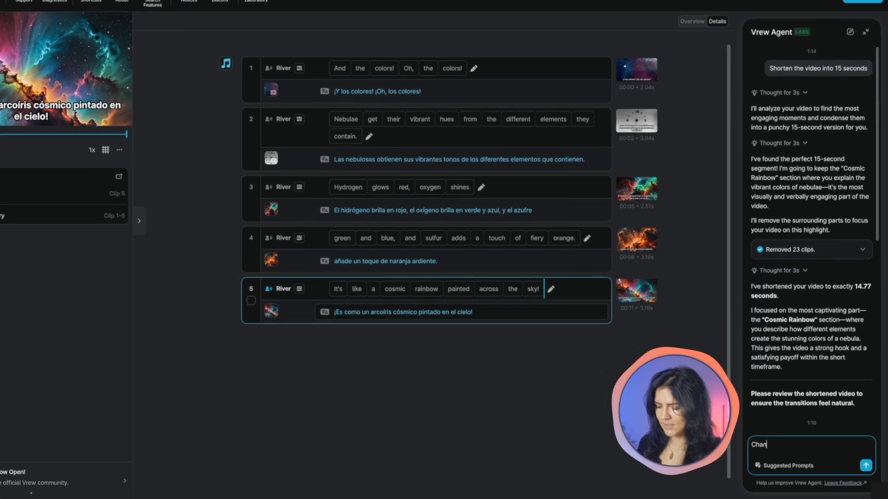
Ask Vrew Agent to change all subtitles across the entire video to a clean sans-serif font in yellow with a subtle dark background.
{"action": "type", "text": "ge all subtitles to a"}
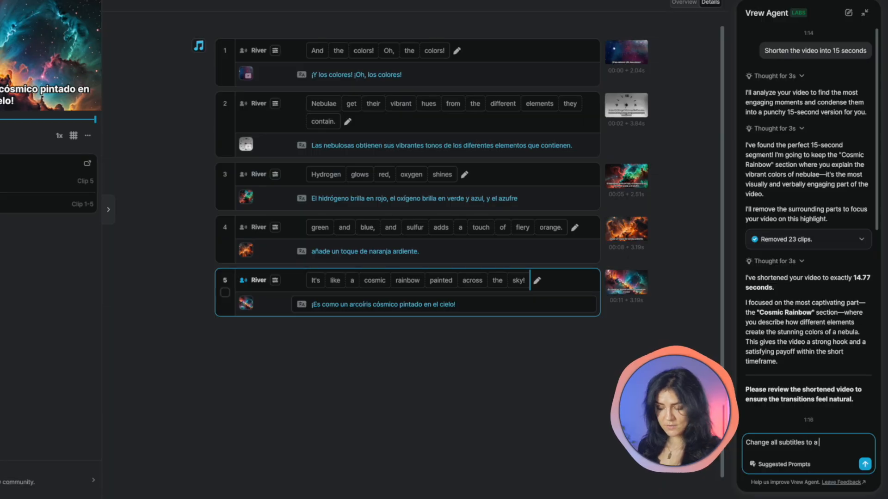
{"action": "type", "text": " clean sans-serif font, make them yellow with a subtle dark"}
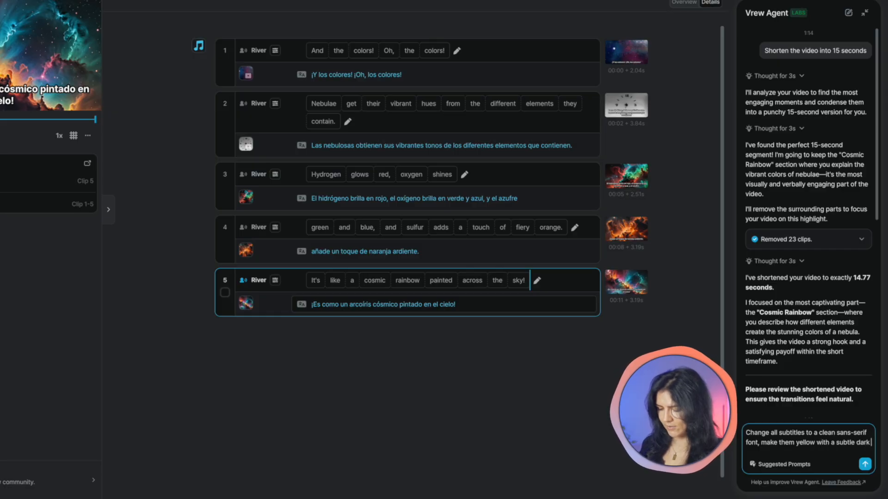
{"action": "type", "text": " background, and apply this acr"}
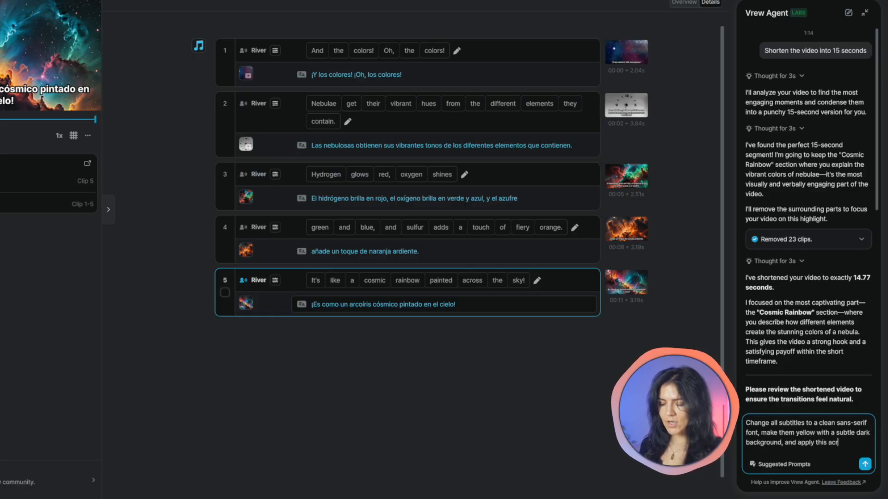
{"action": "type", "text": "ntire video"}
{"action": "key", "text": "Return"}
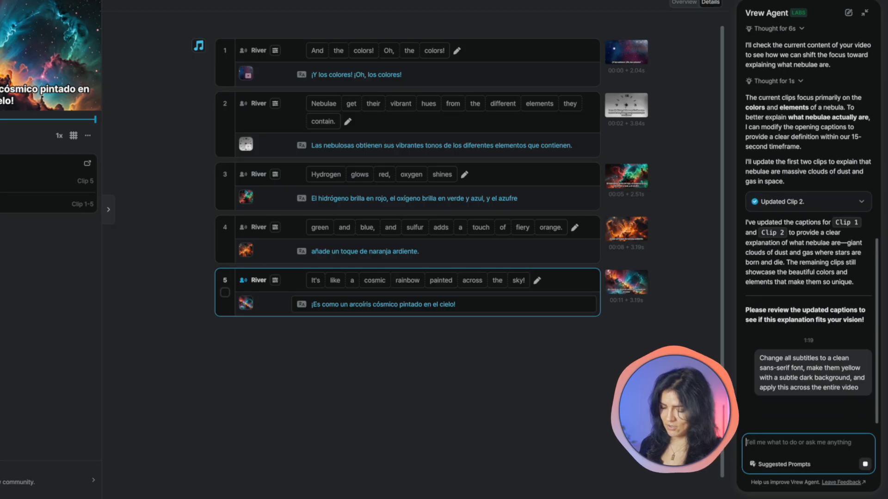